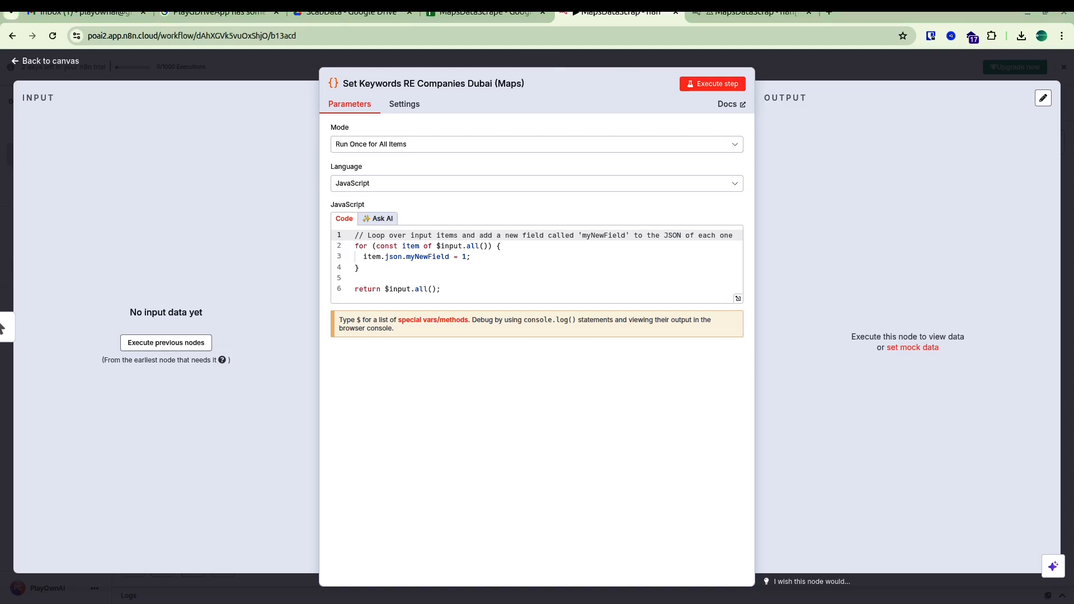
Replace the keyword node's code with a return of three keyword items: Real Estate Companies Bur Dubai, Real Estate Companies Karama and Real Estate Companies Satwa.
left_click(355, 278)
key("ctrl+a")
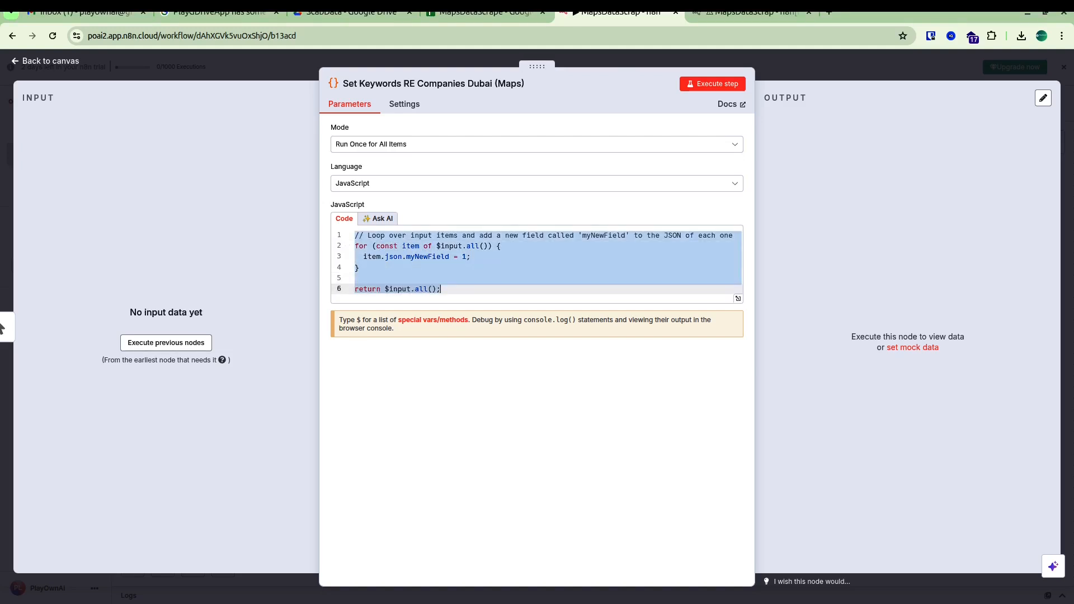
type("return [   {     json: {       keyword: \"Real Estate Companies Bur Dubai\"     }   },    {     json: {       keyword: \"Real Estate Companies Karama\"     }   },  {     json: {       keyword: \"Real Estate Companies Satwa\"     }   }  ];")
double_click(391, 387)
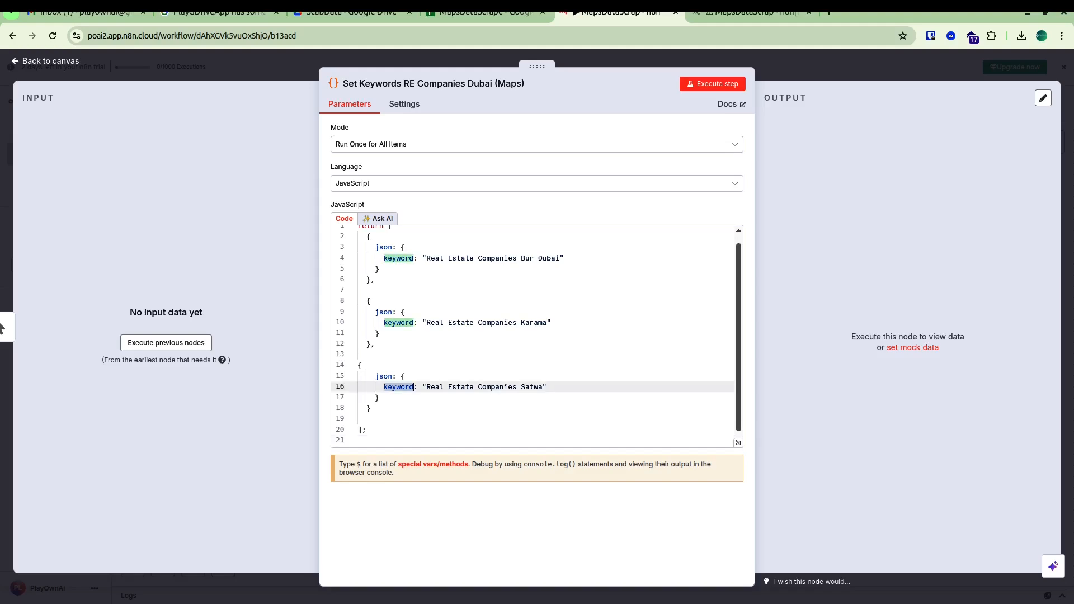
key("Escape")
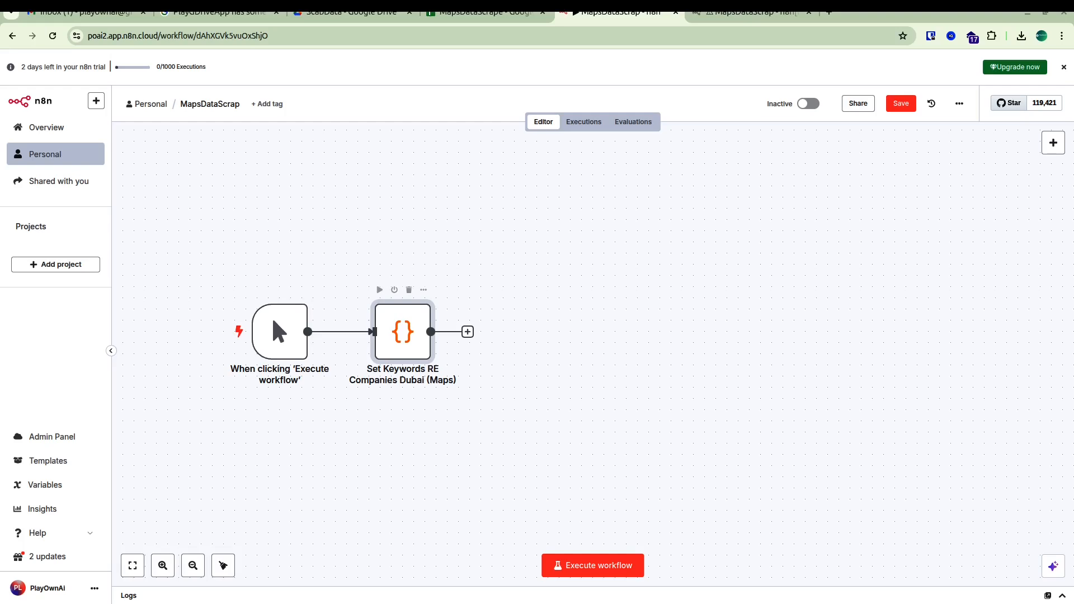
Add a Loop Over Items node after the Set Keywords RE Companies Dubai (Maps) node, keeping its default settings.
left_click(468, 332)
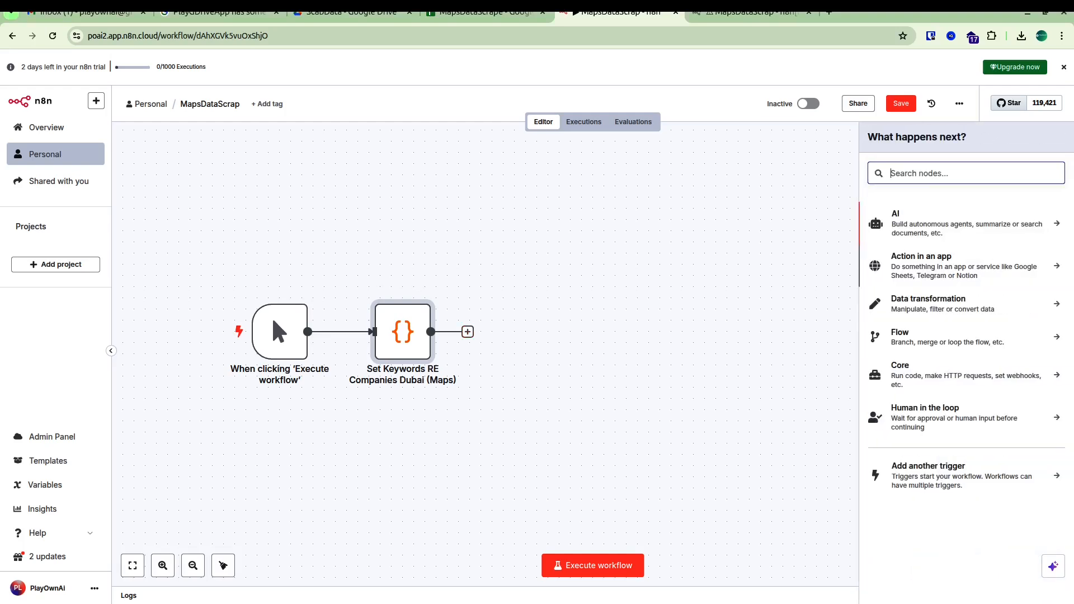
type("loop")
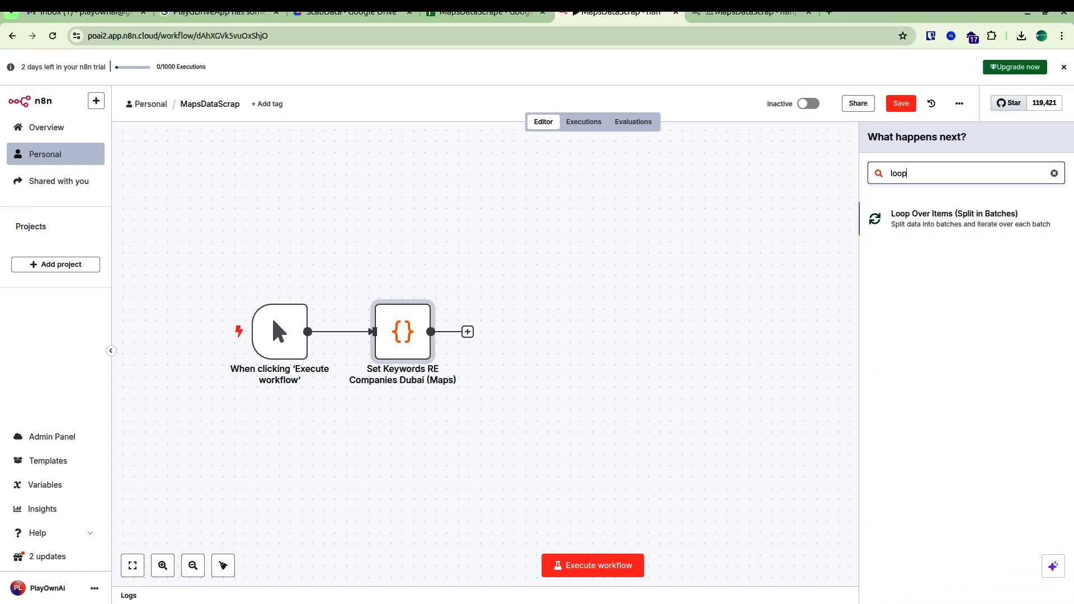
key("Return")
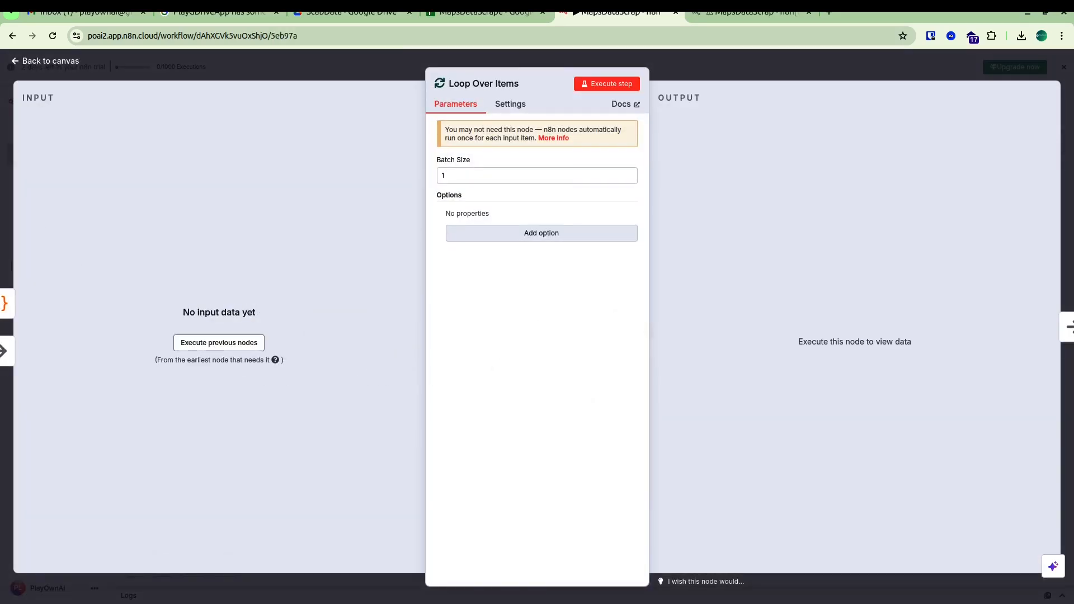
key("Escape")
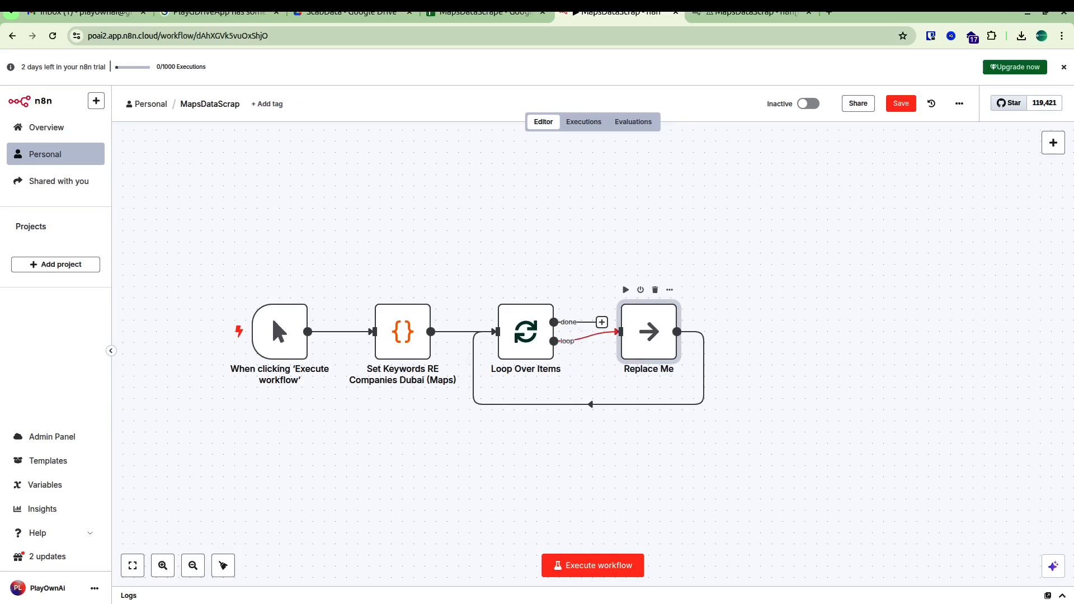
Delete the connection from the loop output to Replace Me and move Replace Me below and away from Loop Over Items.
left_click_drag(705, 353, 861, 376)
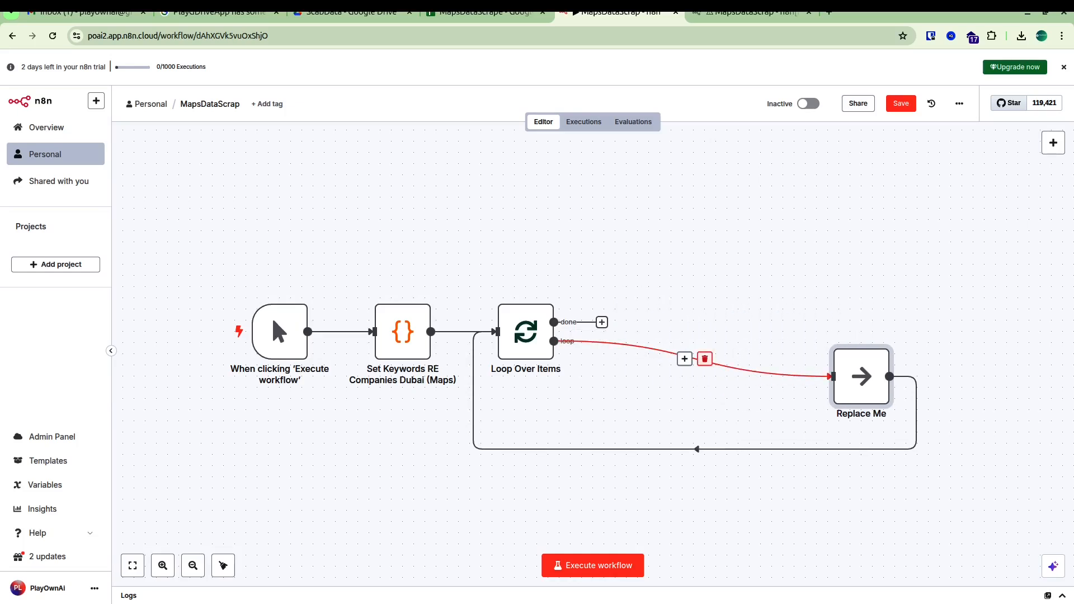
left_click(705, 359)
left_click_drag(861, 376, 806, 431)
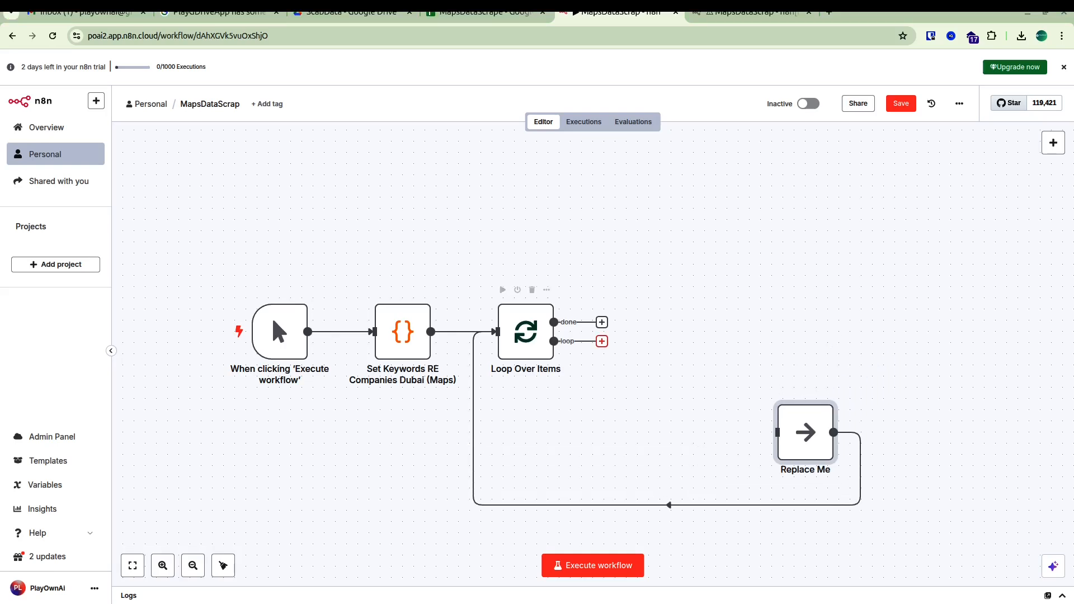
Add an HTTP Request node on the loop output and name it "Search Google Maps (SerpAPI)2".
key("Tab")
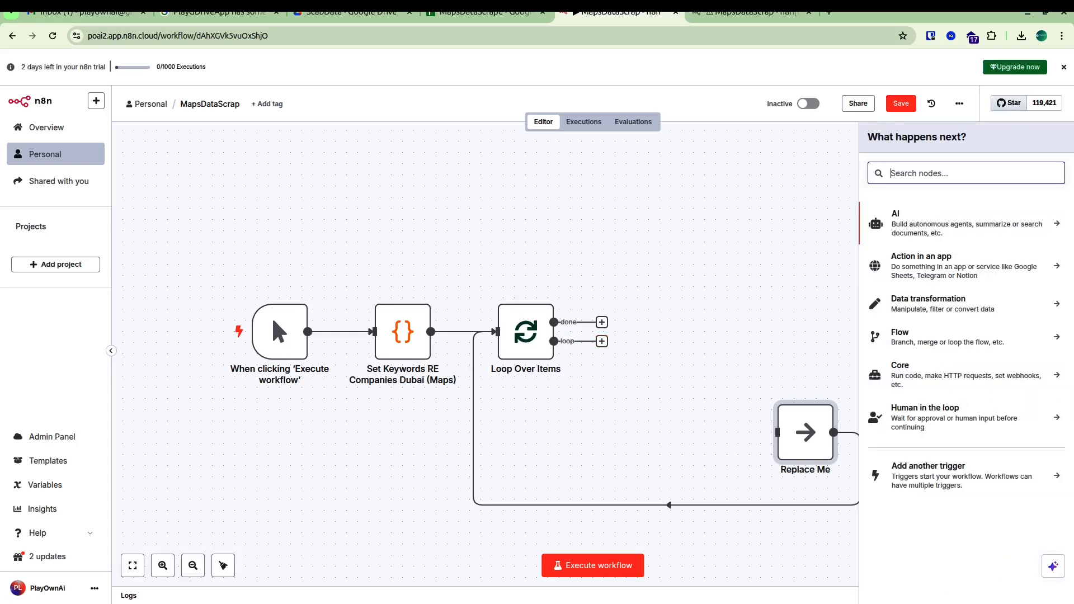
type("htt")
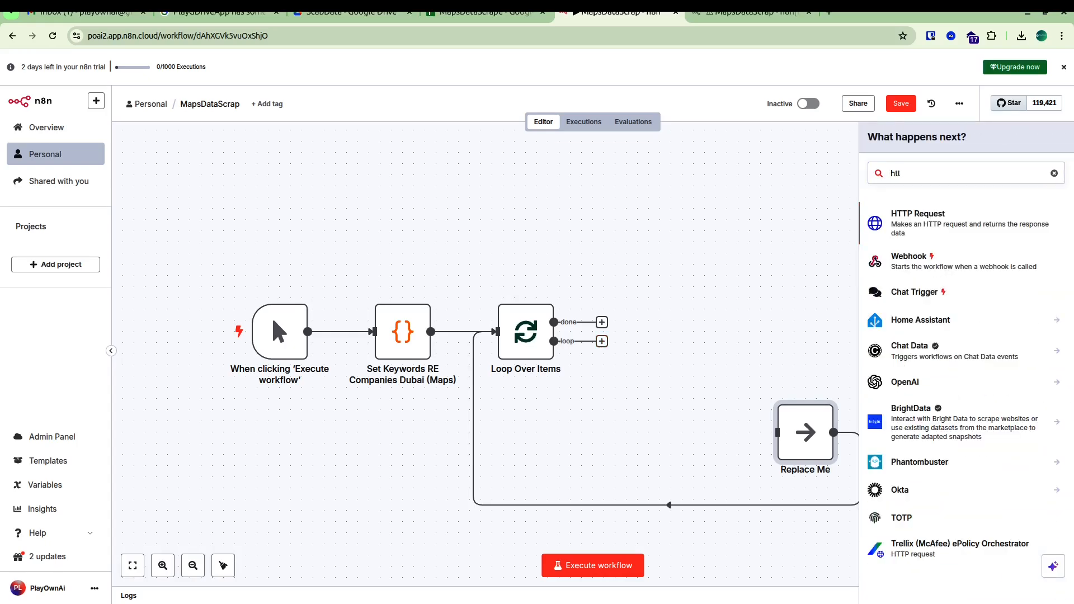
key("Return")
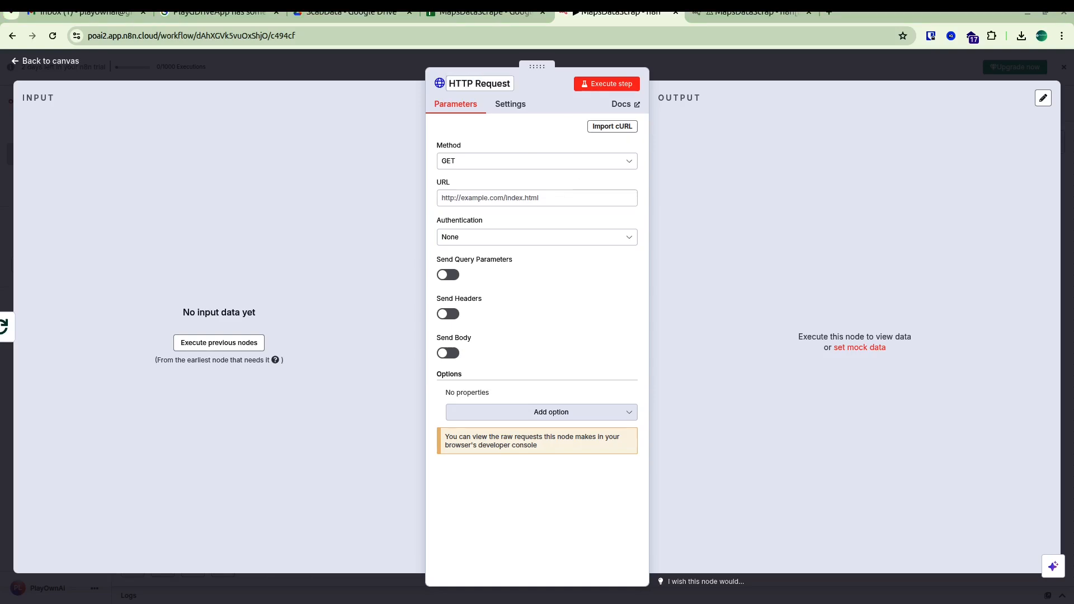
left_click(479, 84)
type("Search Google Maps (SerpAPI)2")
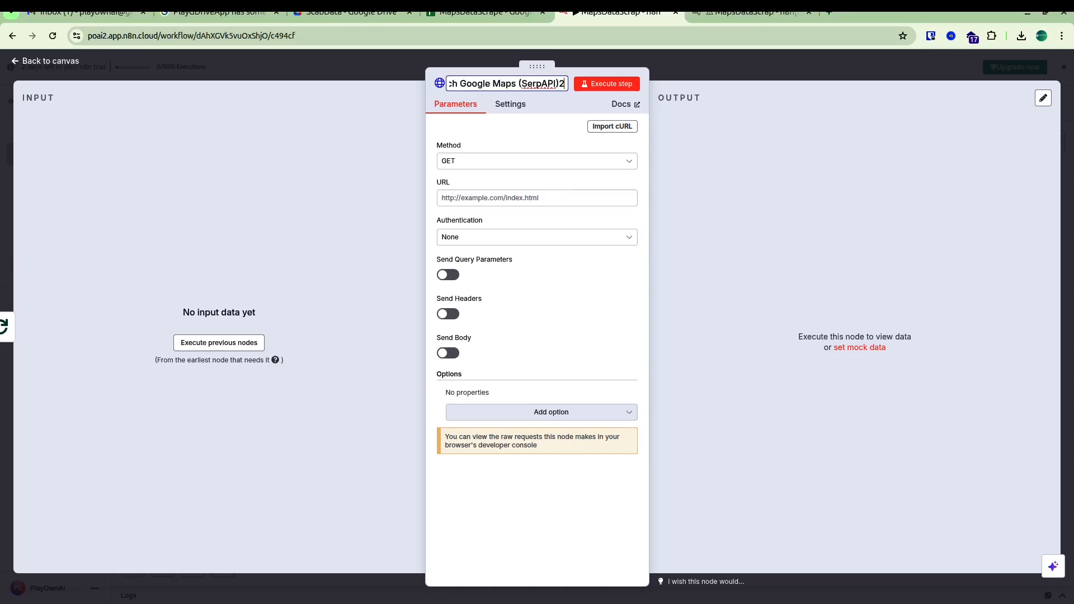
key("Return")
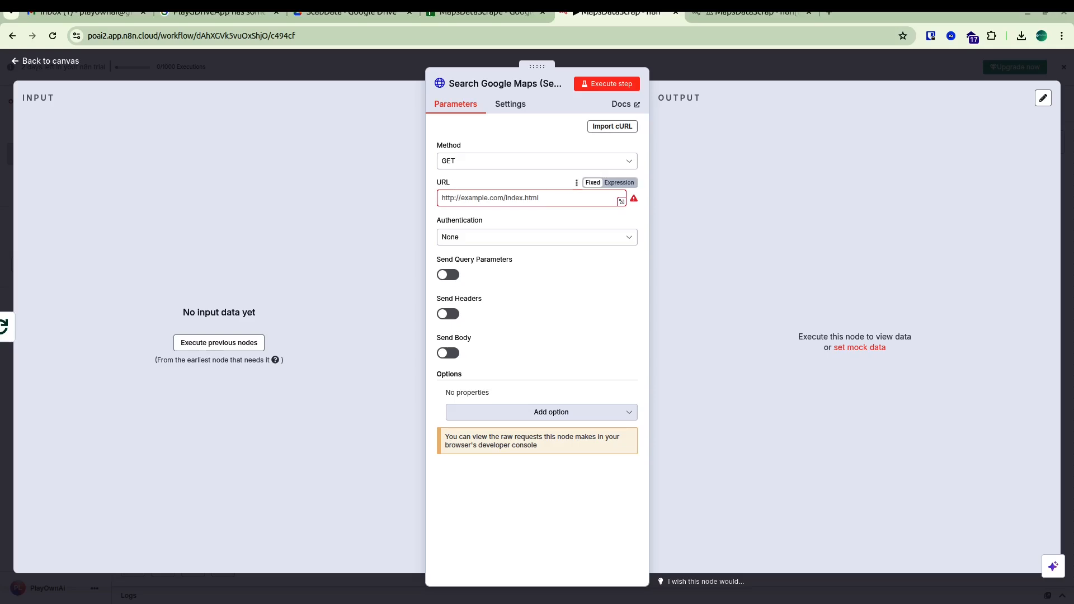
left_click(529, 198)
key("ctrl+v")
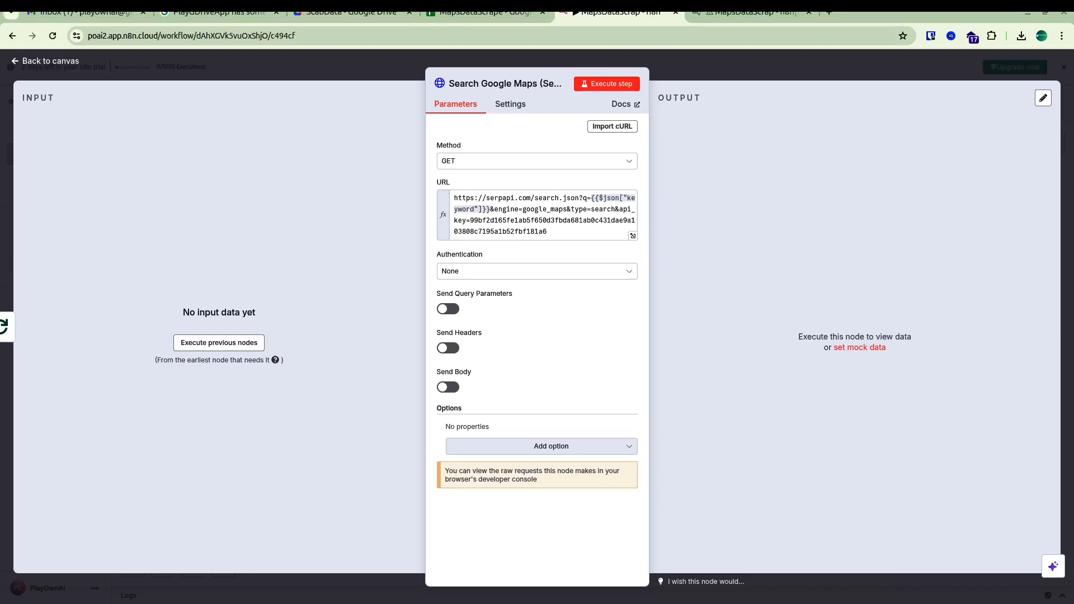
key("Escape")
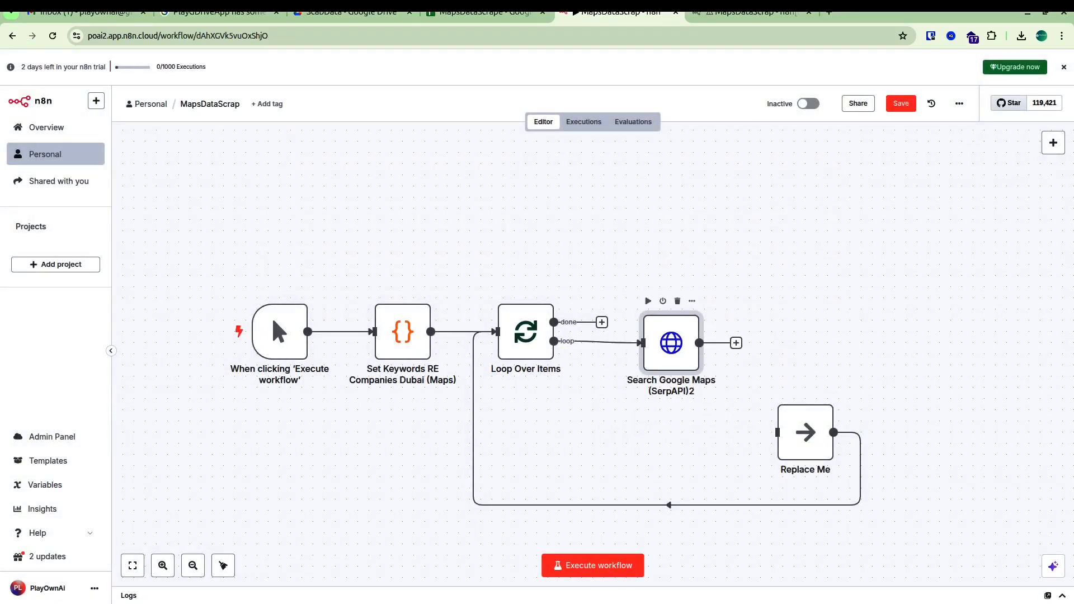
left_click_drag(671, 342, 638, 343)
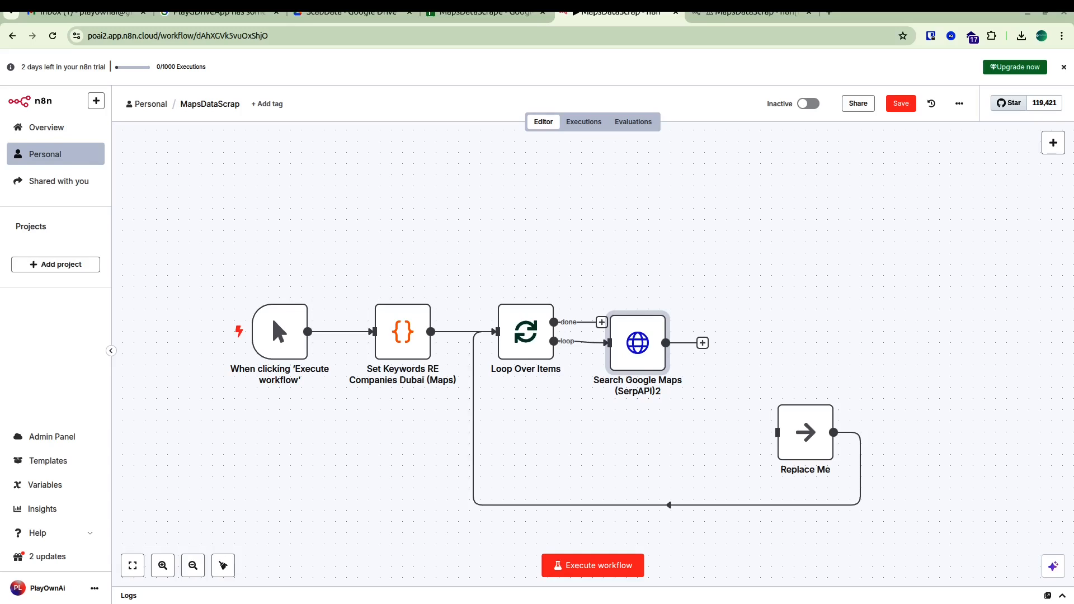
Add a Code node after the Google Maps search node and name it "Extract Results".
key("Tab")
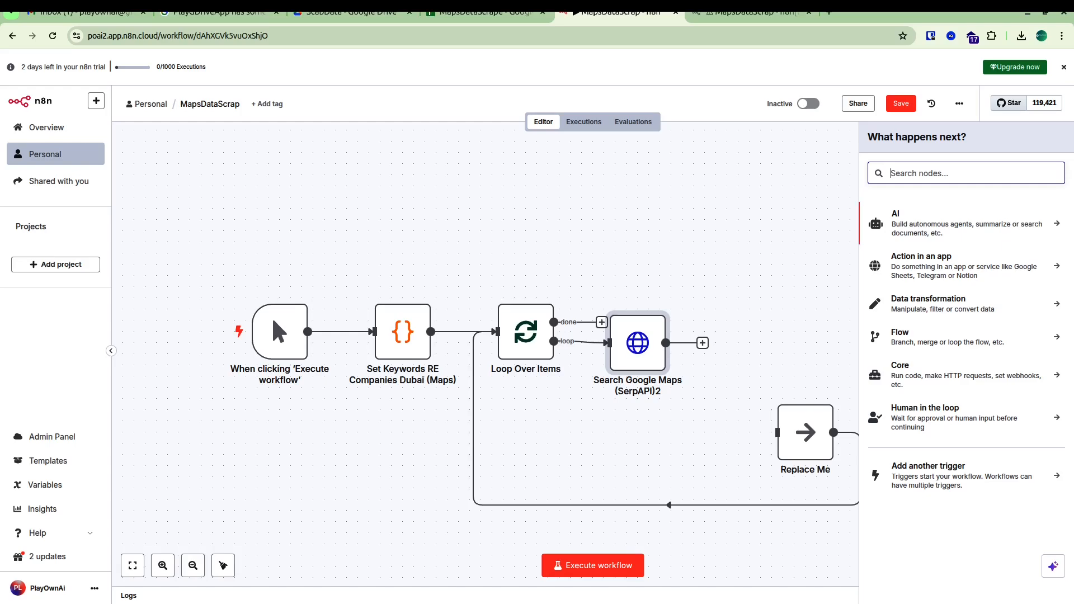
type("code")
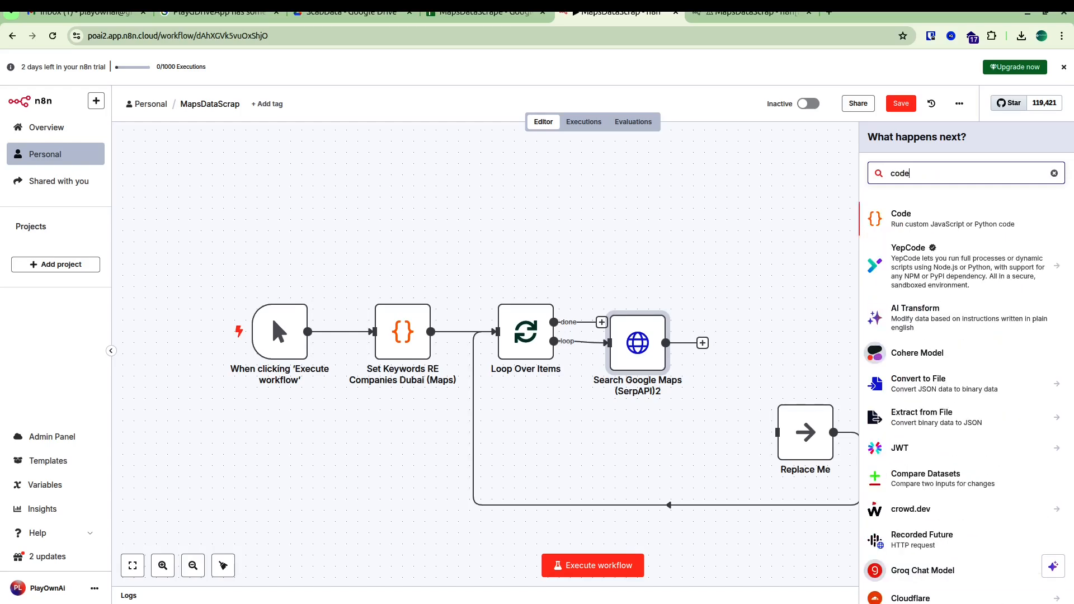
key("Return")
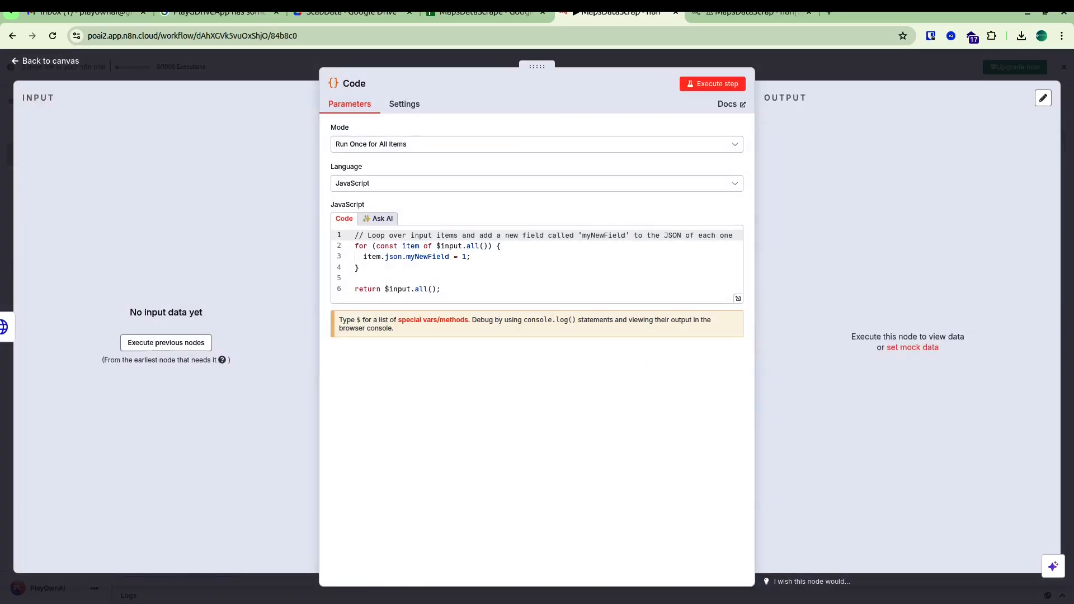
left_click(355, 83)
type("Extract Results")
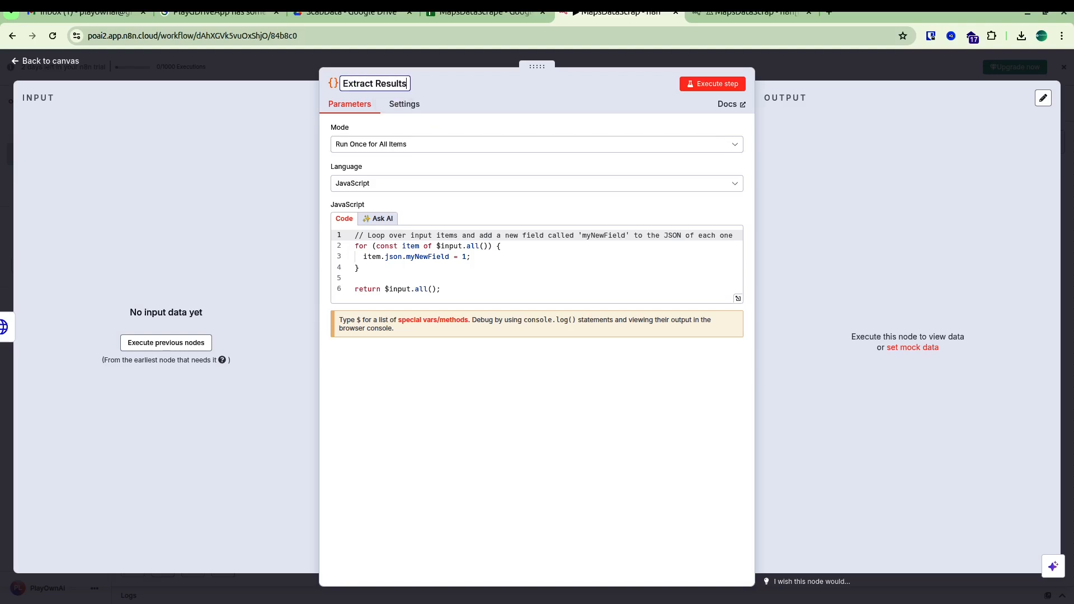
key("Return")
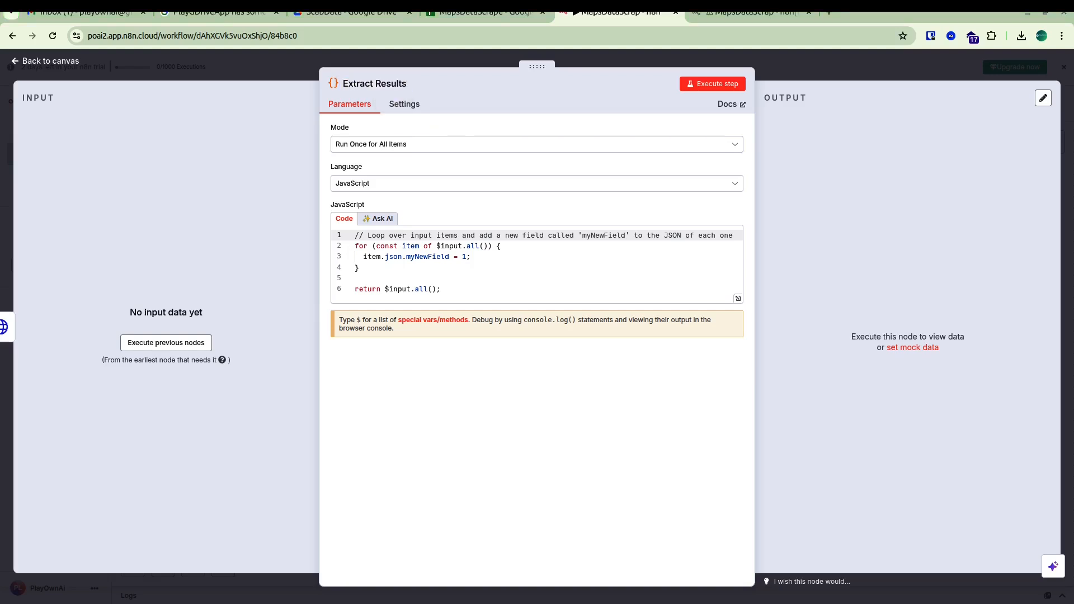
Replace the code with a script returning name, phone, address, link, location and keyword for local_results with a phone, and move the node closer.
left_click(359, 268)
key("ctrl+a")
type("return $input.all().flatMap(item => {   const results = item.json.local_results || [];   return results     .filter(r => r.phone && r.phone.trim() !== '') // Exclude items with empty or whitespace-only phone     .map(r => ({       json: {         name: r.title,         phone: r.phone || '',         address: r.address || '',         link: r.website || '',         location: r.gps_coordinates ? `${r.gps_coordinates.latitude}, ${r.gps_coordinates.longitude}` : '',         keyword: item.json.keyword       }     })); });")
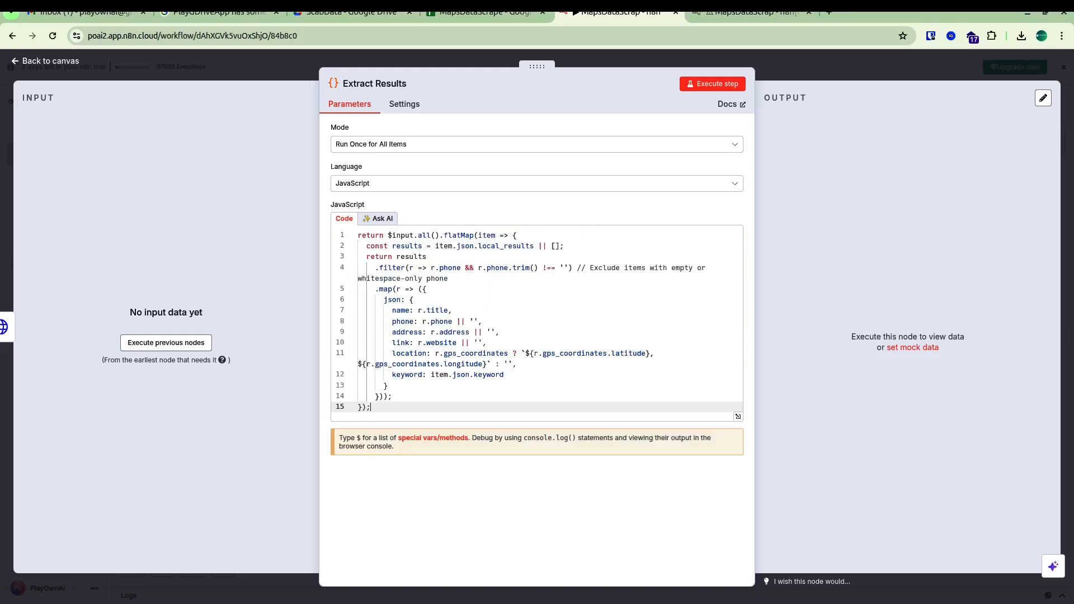
key("Escape")
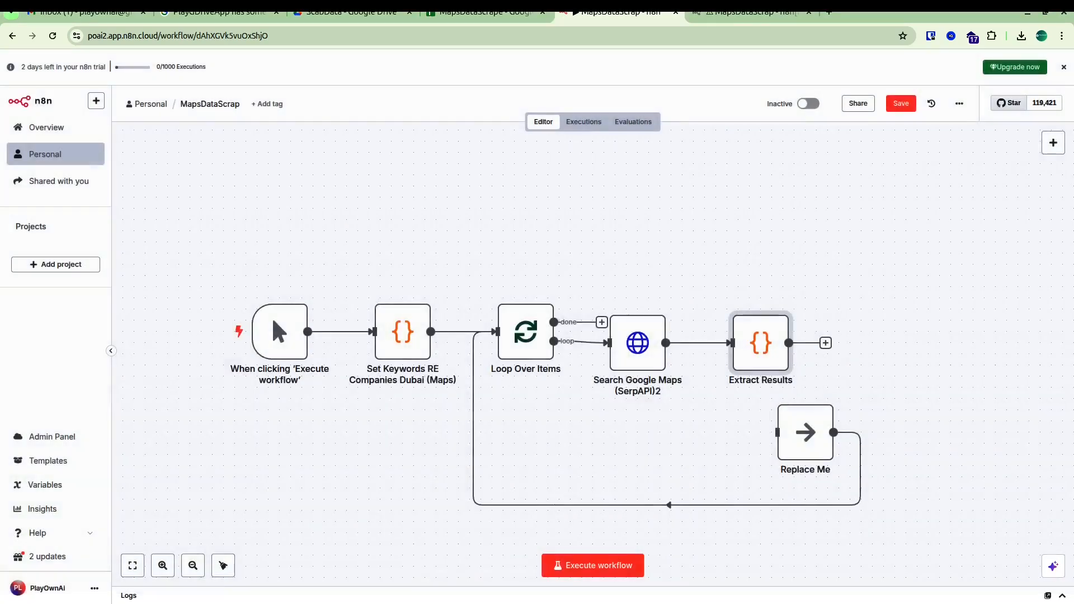
left_click_drag(760, 335, 716, 336)
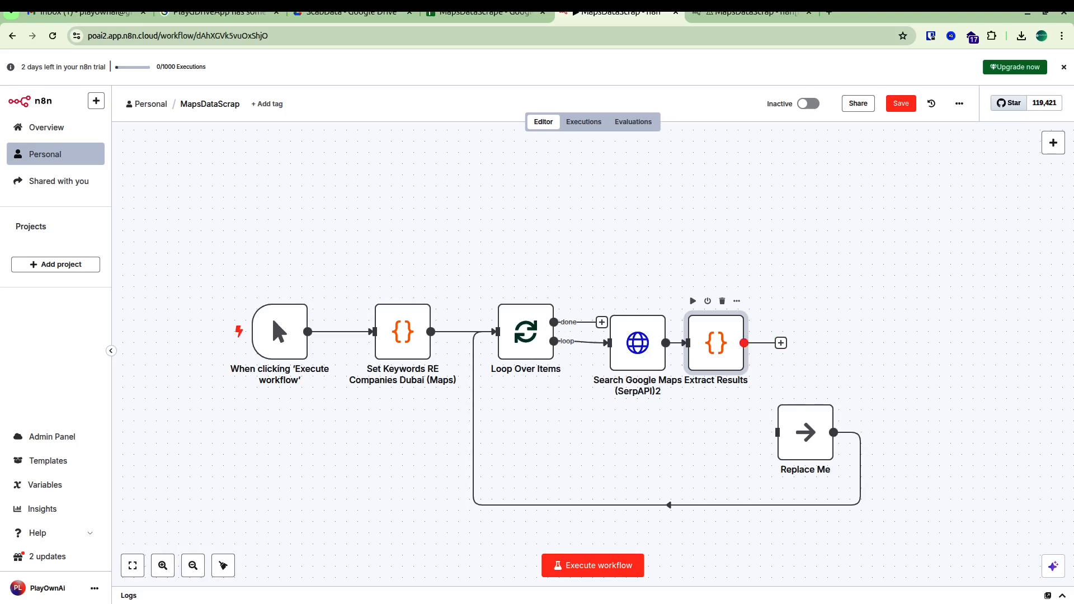
Add a Code node named FormatTel after the Extract Results node.
left_click(781, 342)
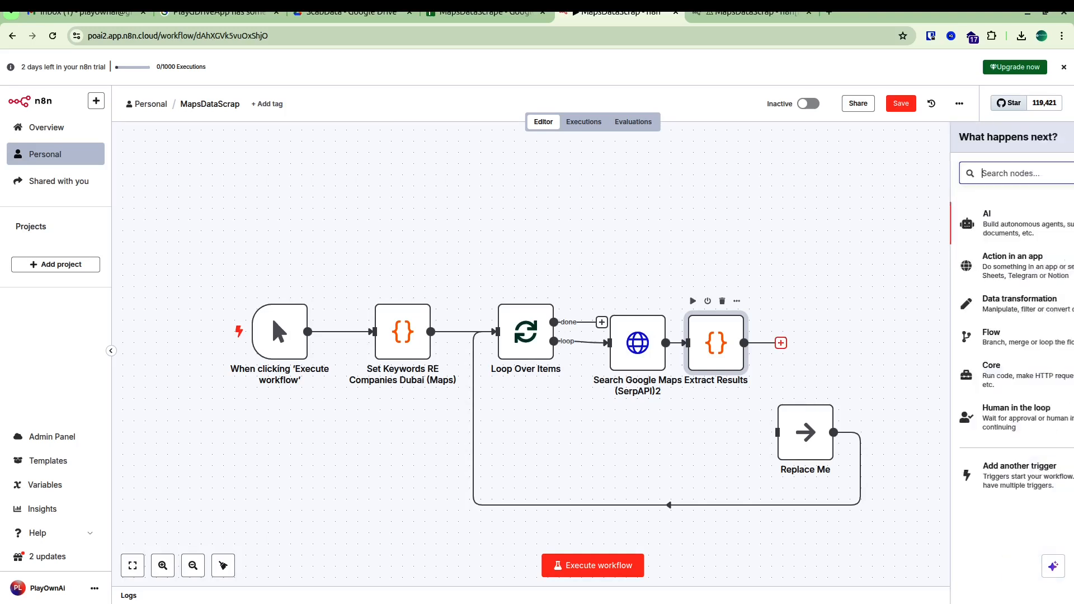
type("code")
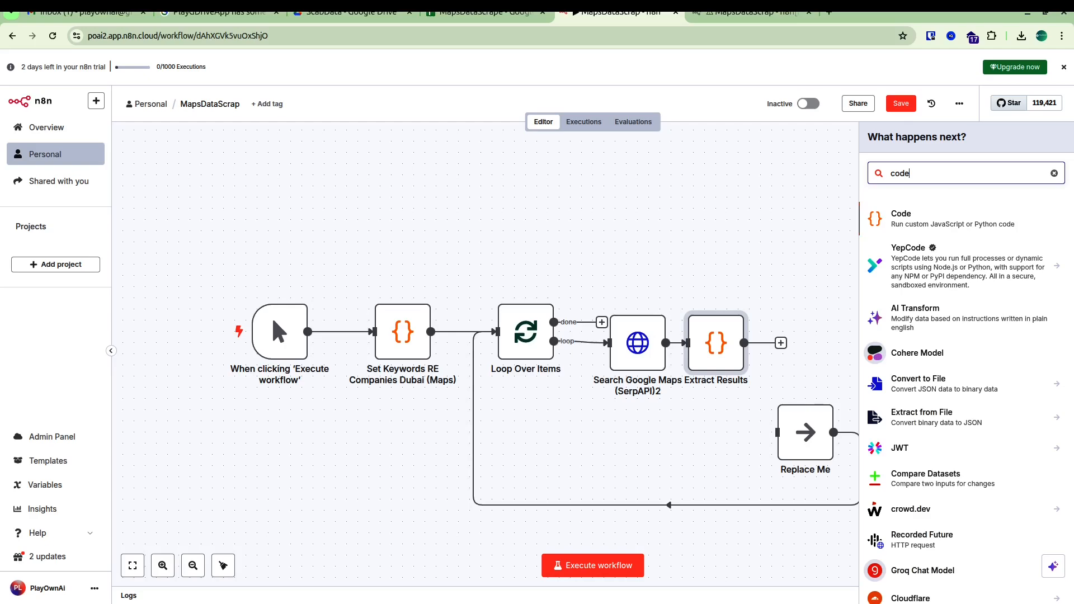
key("Return")
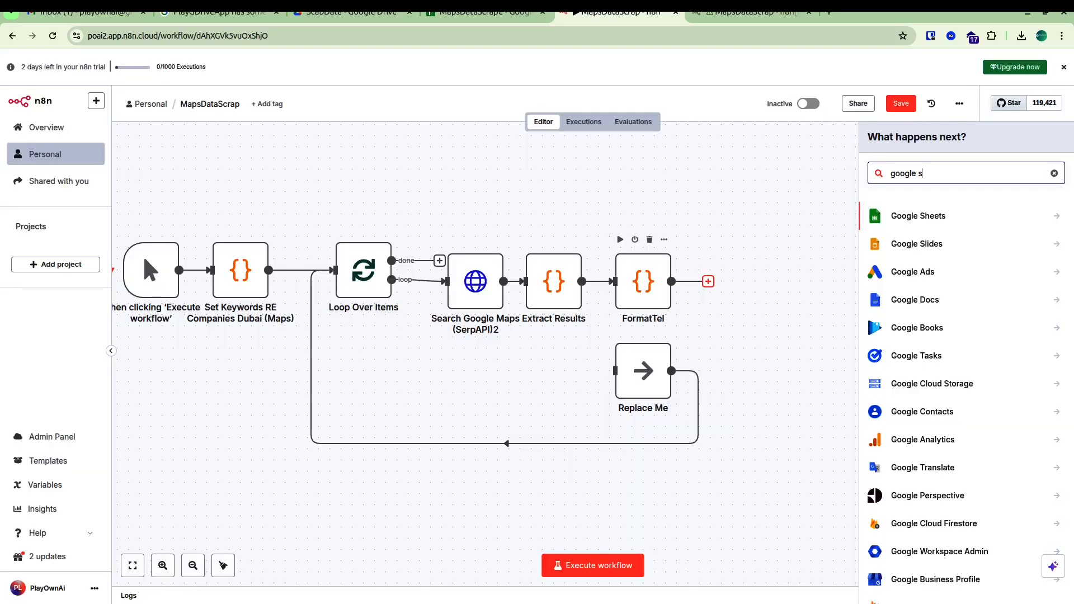
Add a Google Sheets node with the "Append or update row in sheet" action after the FormatTel node.
type("h")
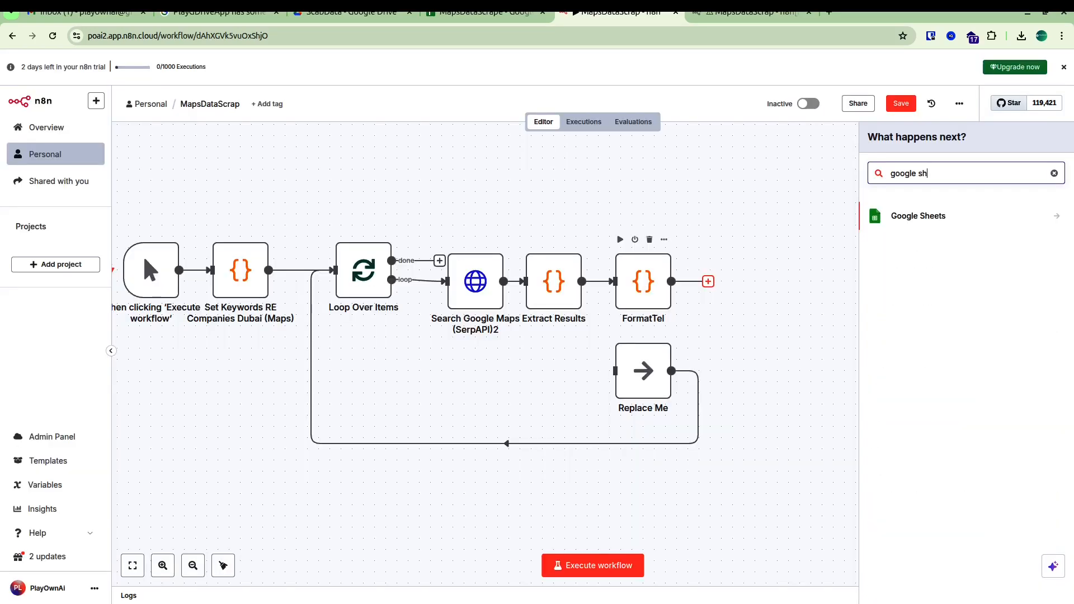
key("Return")
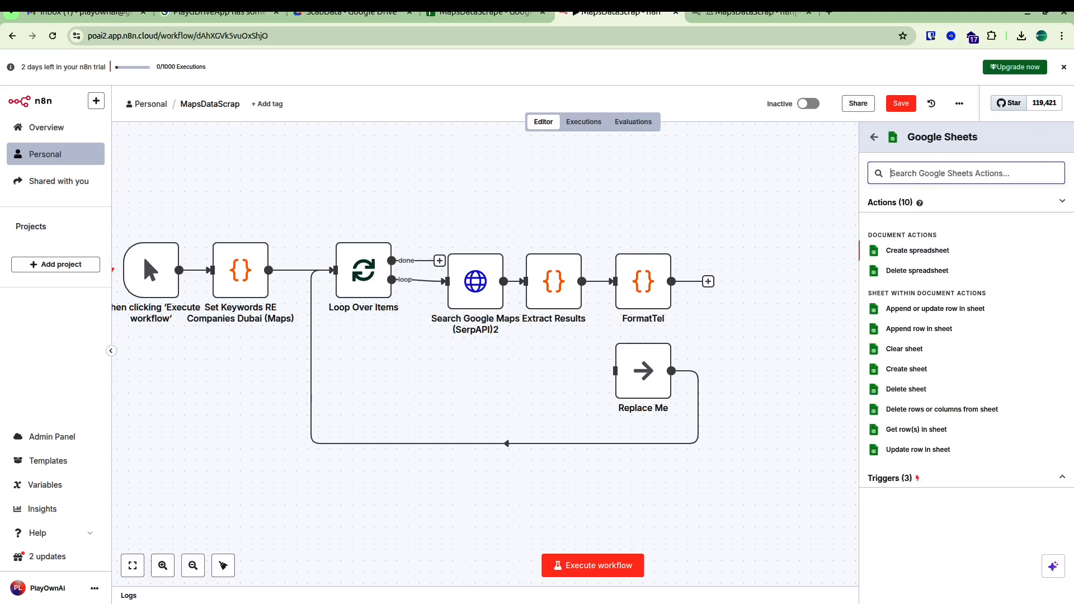
left_click(935, 309)
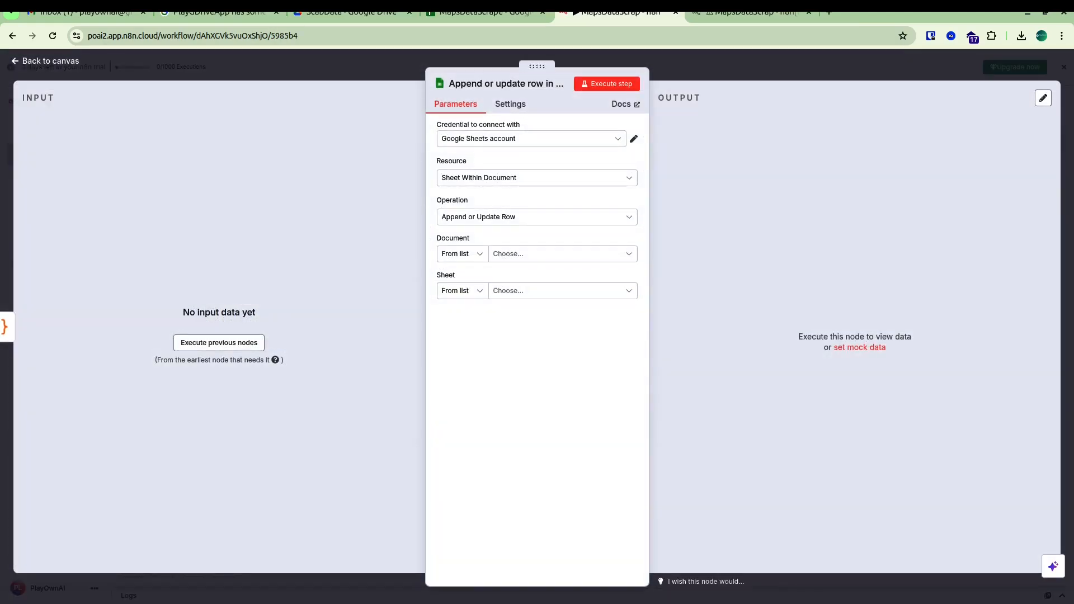
Point the Google Sheets node to the RECompaniesScraping sheet of the MapsDataScrape document, and reload its columns with PhoneFormatted as the matching column.
left_click(531, 138)
left_click(520, 168)
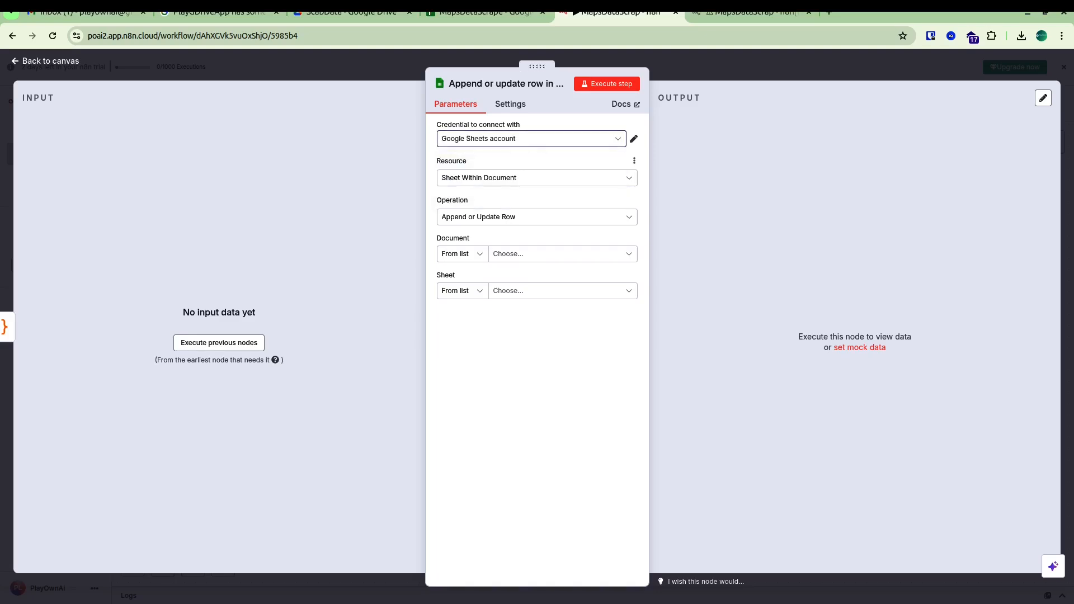
left_click(539, 177)
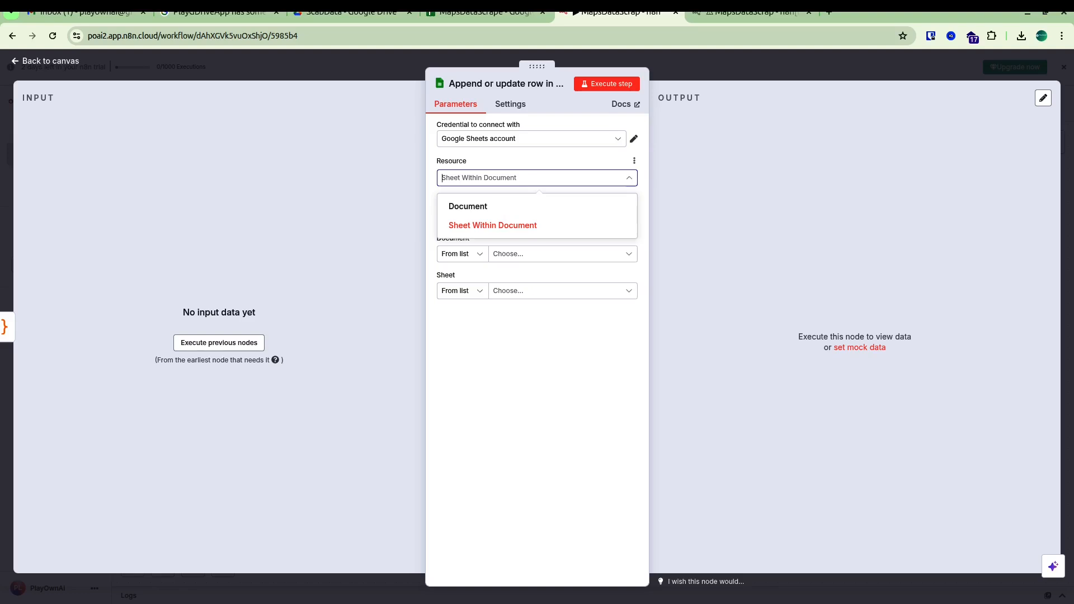
left_click(526, 225)
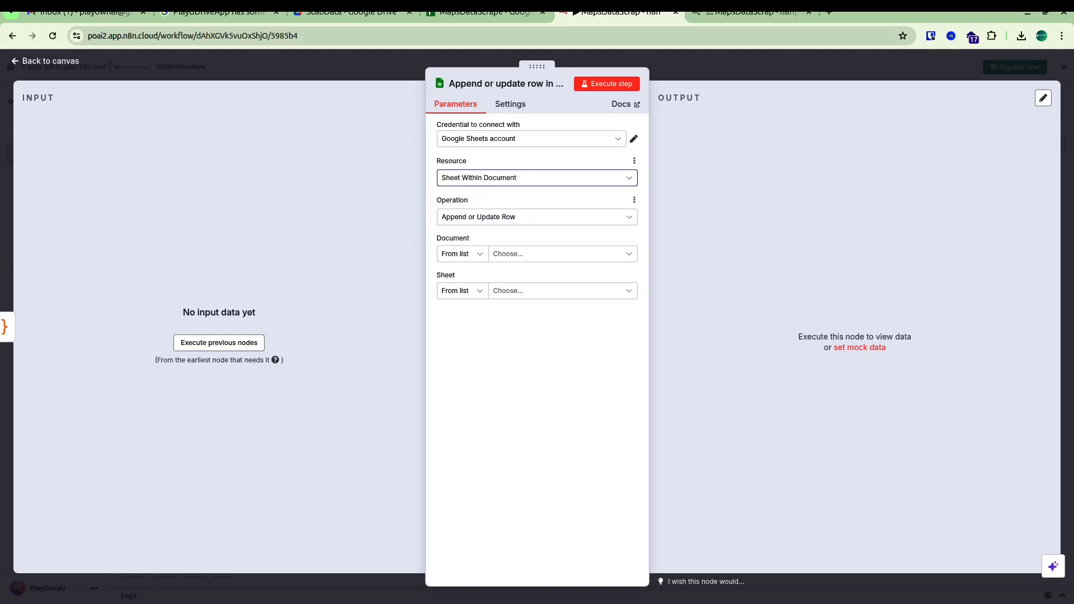
left_click(554, 254)
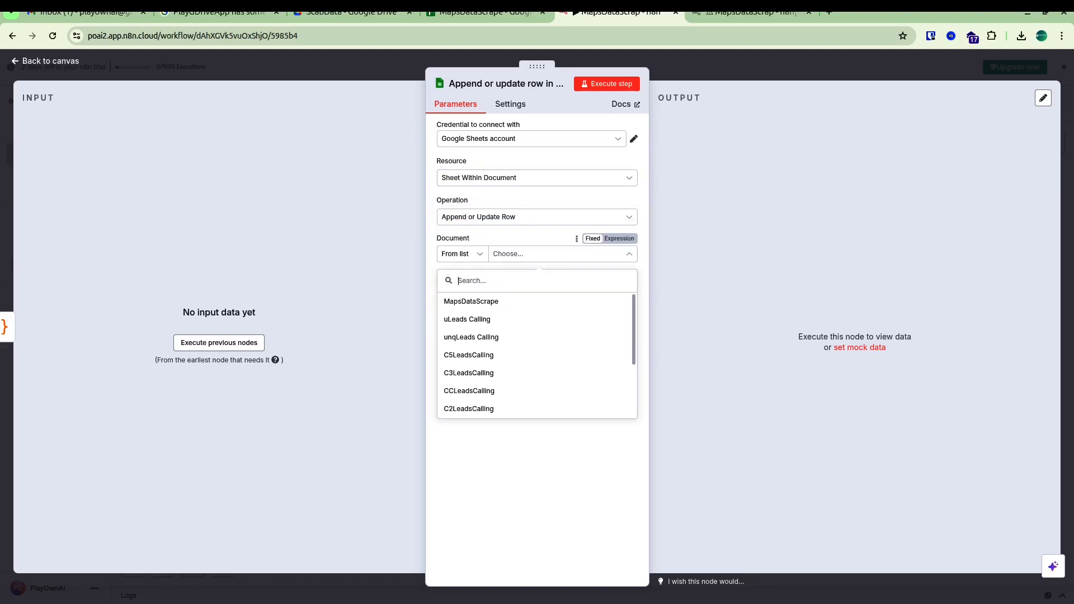
left_click(353, 13)
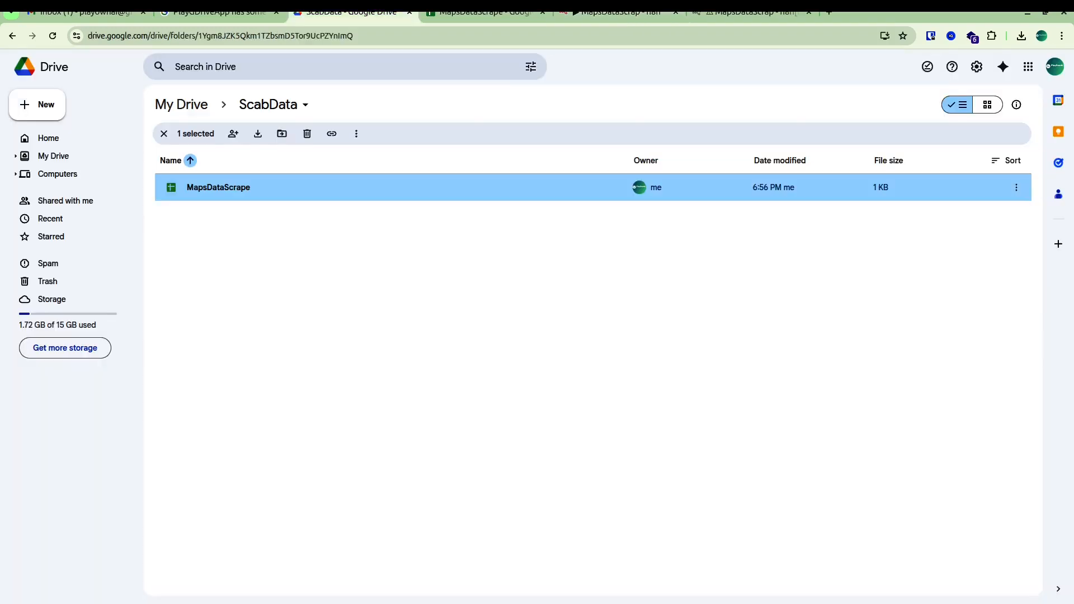
left_click(484, 13)
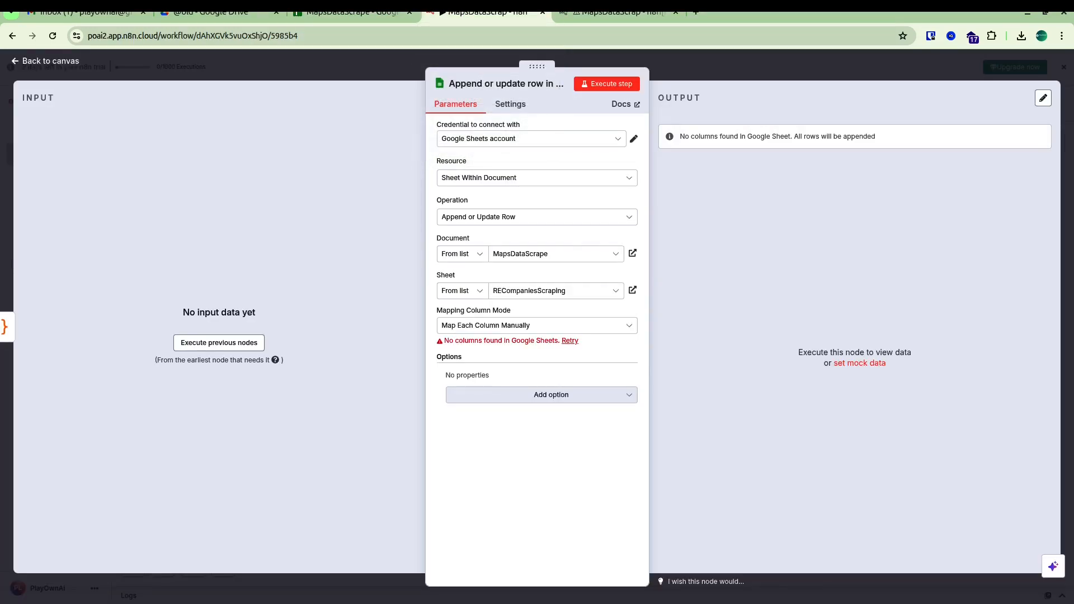
left_click(569, 340)
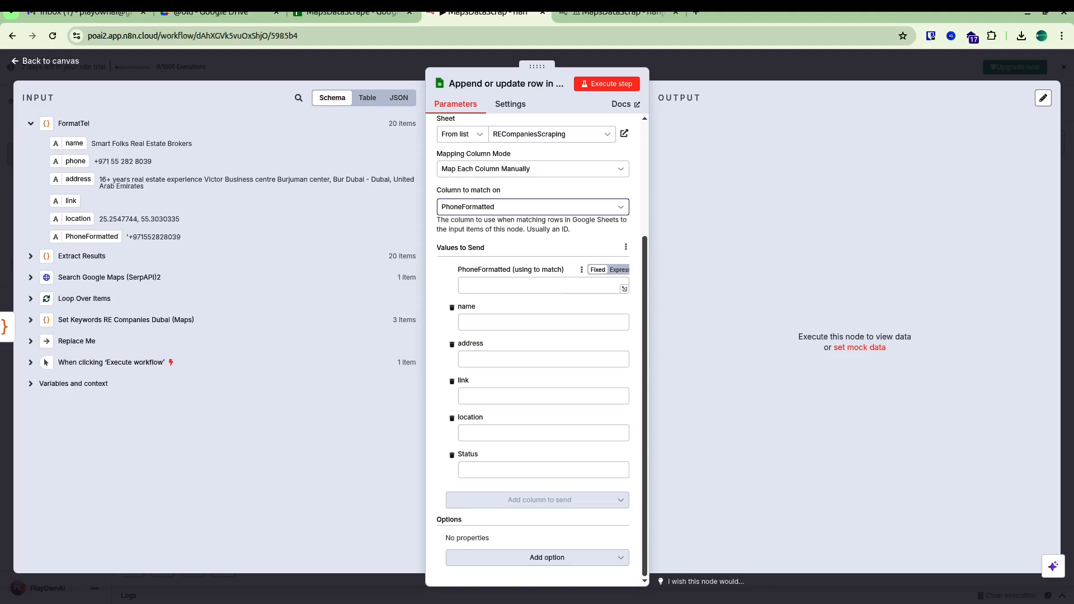
Map the FormatTel output fields PhoneFormatted, name, address, link and location to the matching sheet columns, and return to the canvas.
left_click(543, 285)
left_click_drag(91, 236, 489, 285)
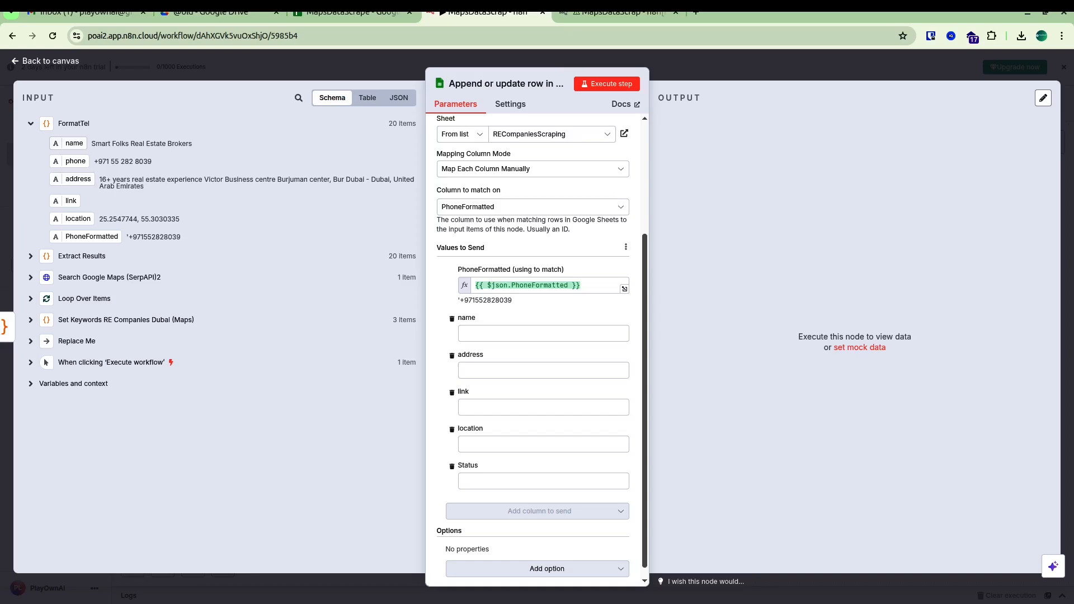
left_click_drag(74, 143, 492, 334)
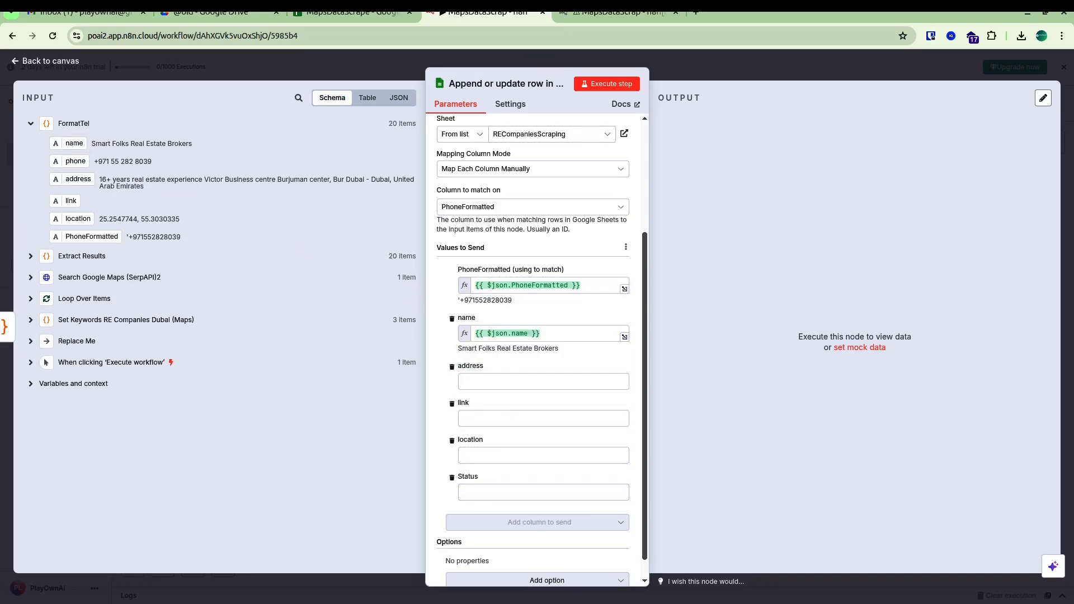
left_click_drag(78, 179, 478, 383)
left_click_drag(71, 200, 470, 431)
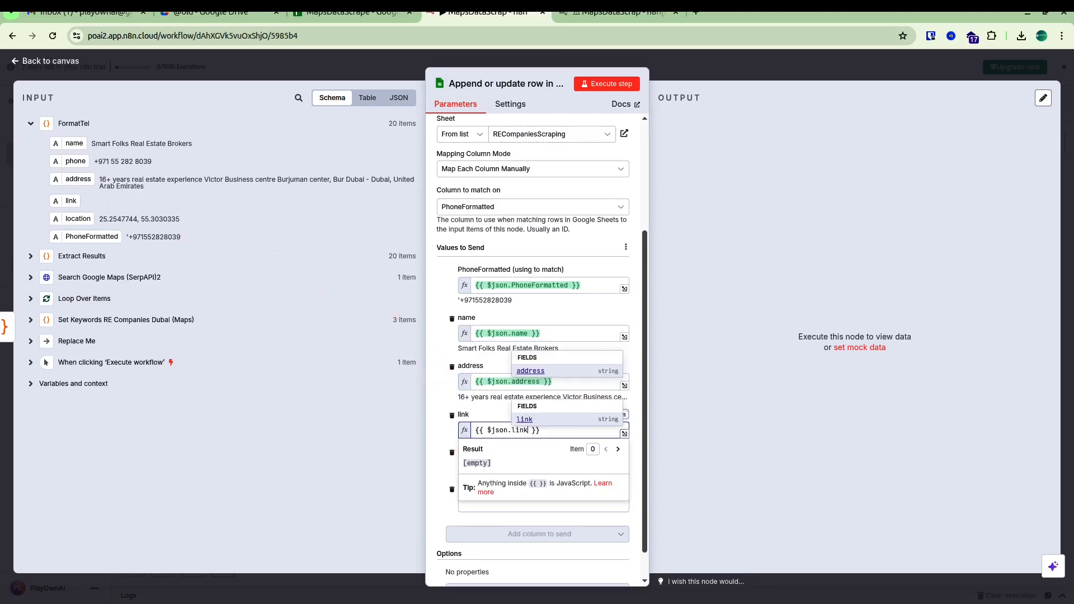
left_click_drag(78, 218, 494, 424)
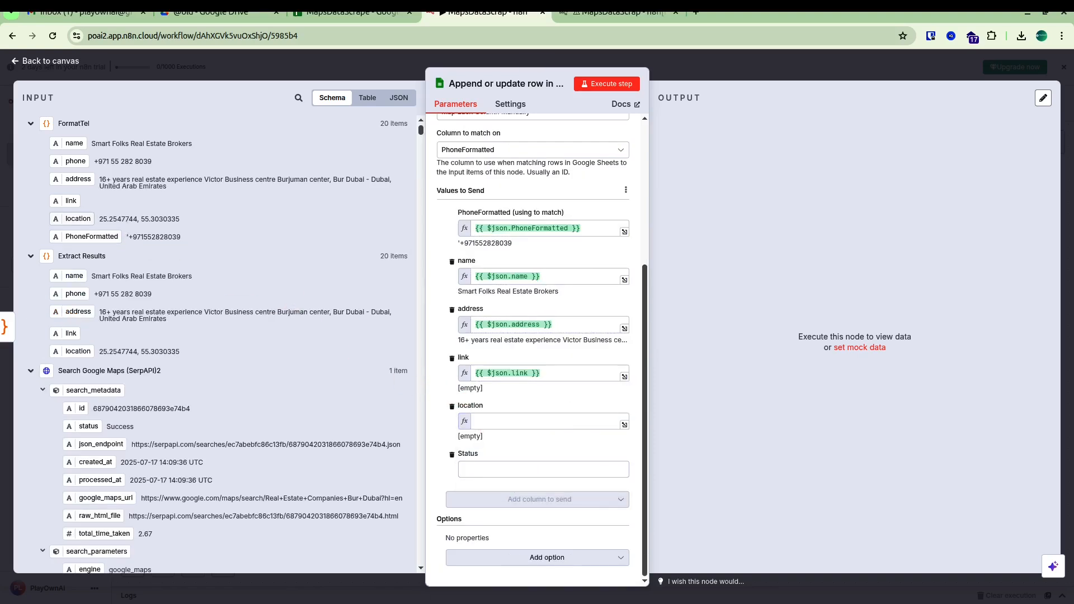
left_click_drag(78, 218, 519, 425)
key("Escape")
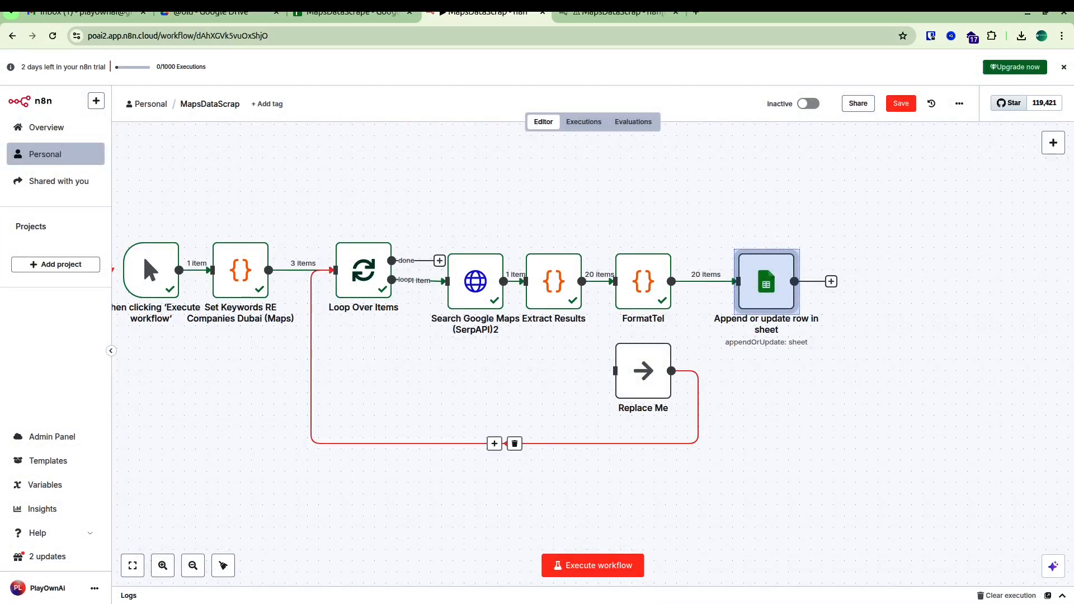
Move the Google Sheets node closer to FormatTel and add a Wait node after it with a 5-second time interval.
left_click_drag(766, 282, 744, 281)
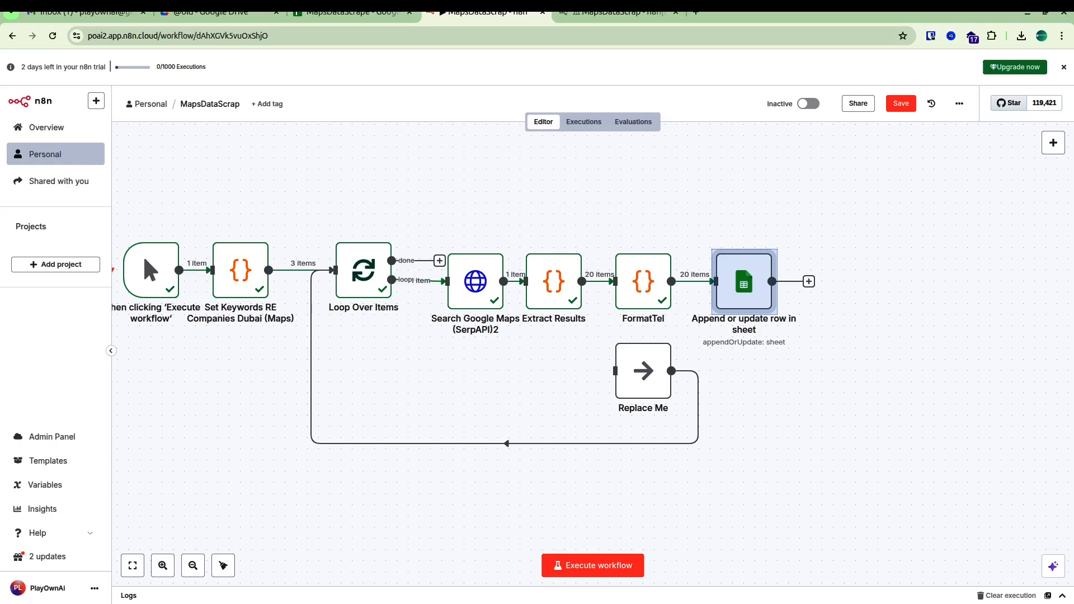
left_click(809, 282)
type("wait")
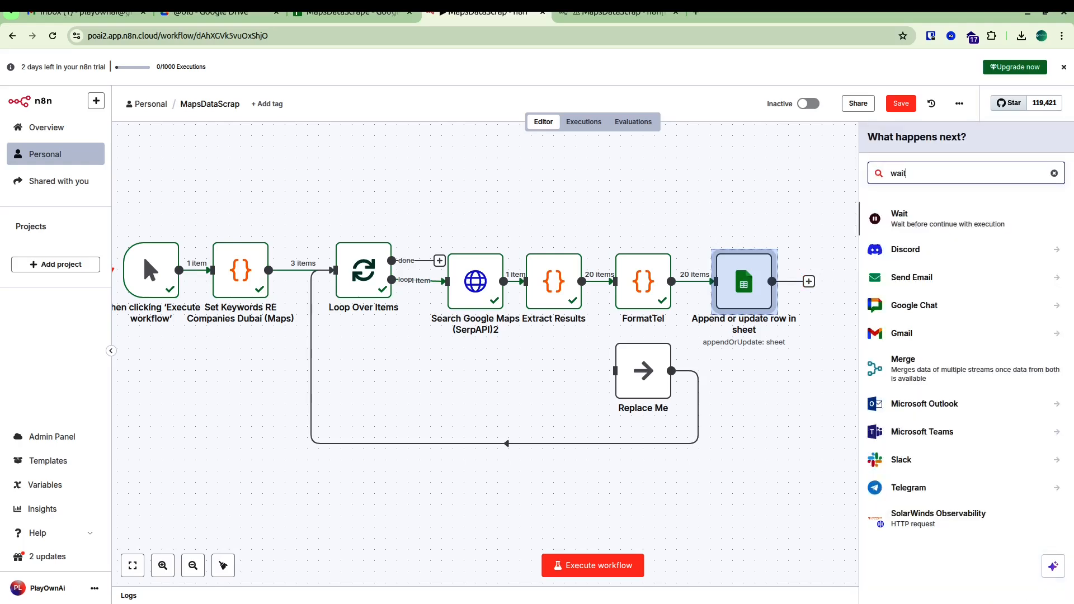
key("Return")
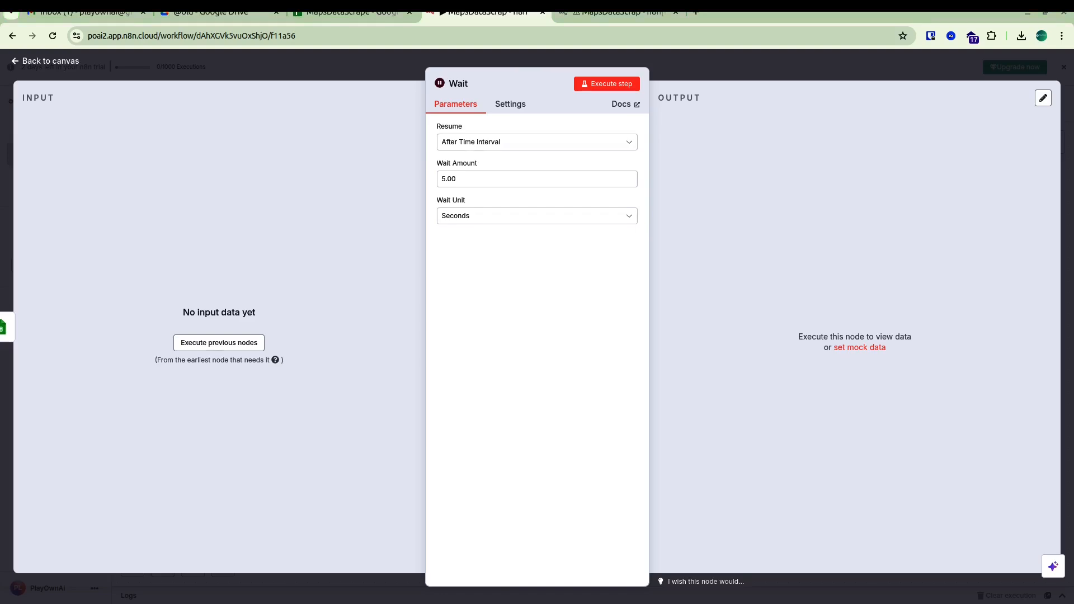
key("Escape")
Delete the Replace Me placeholder node and connect the Wait node's output back to the Loop Over Items input.
left_click_drag(644, 371, 923, 382)
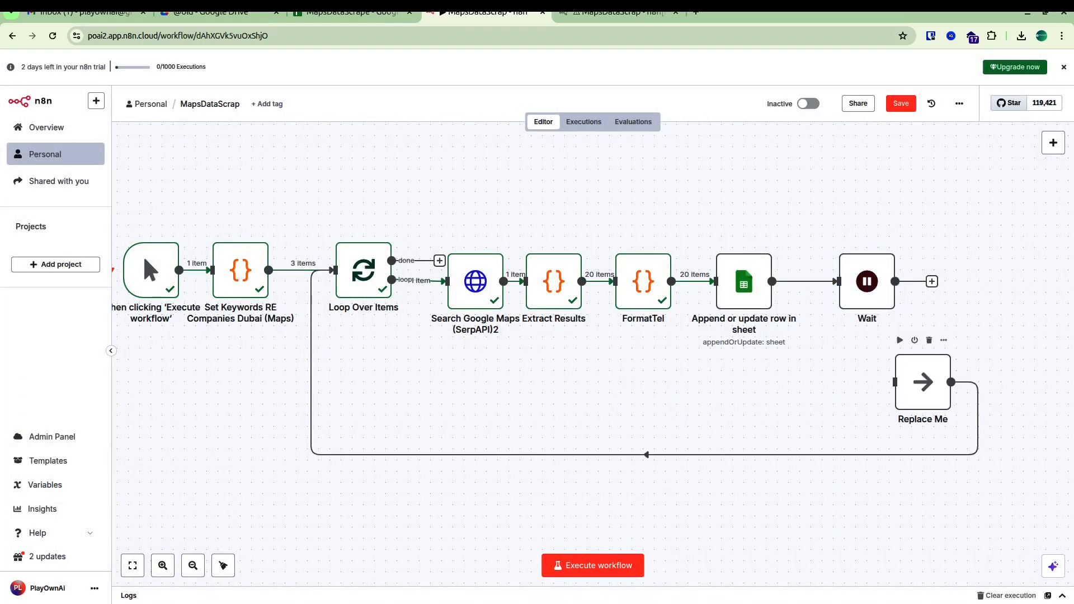
left_click(930, 341)
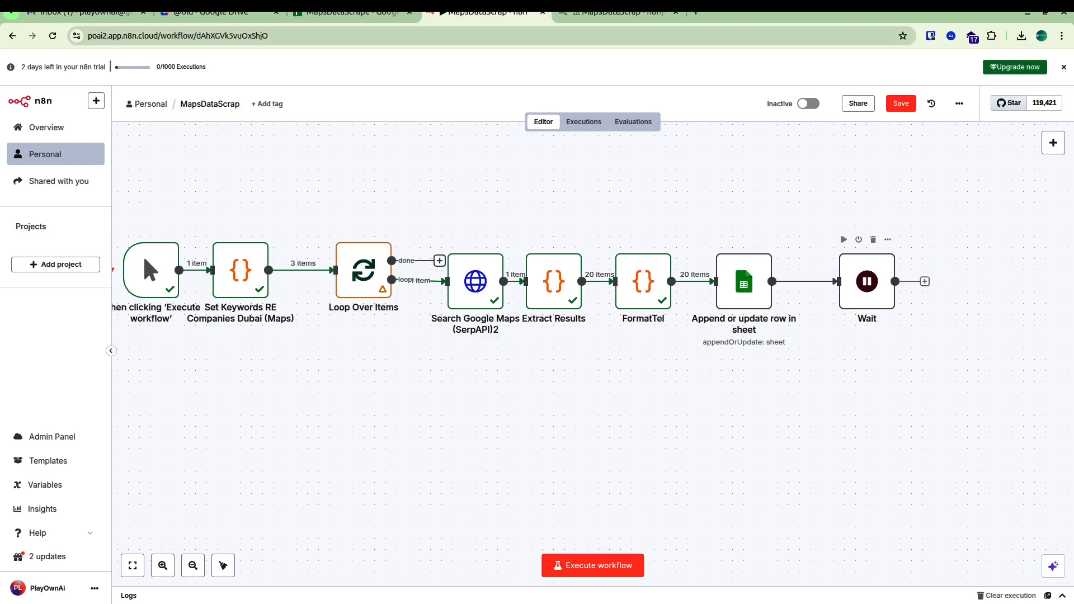
mouse_move(895, 281)
left_mouse_down()
mouse_move(565, 400)
mouse_move(325, 355)
mouse_move(335, 270)
left_mouse_up()
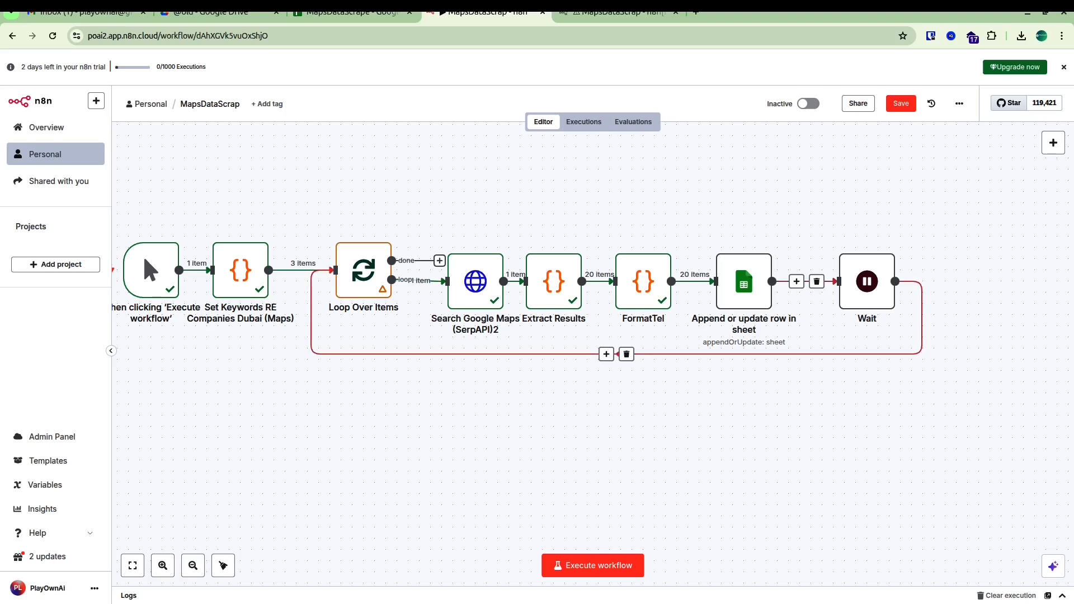
Save the MapsDataScrap workflow and execute it.
left_click(901, 103)
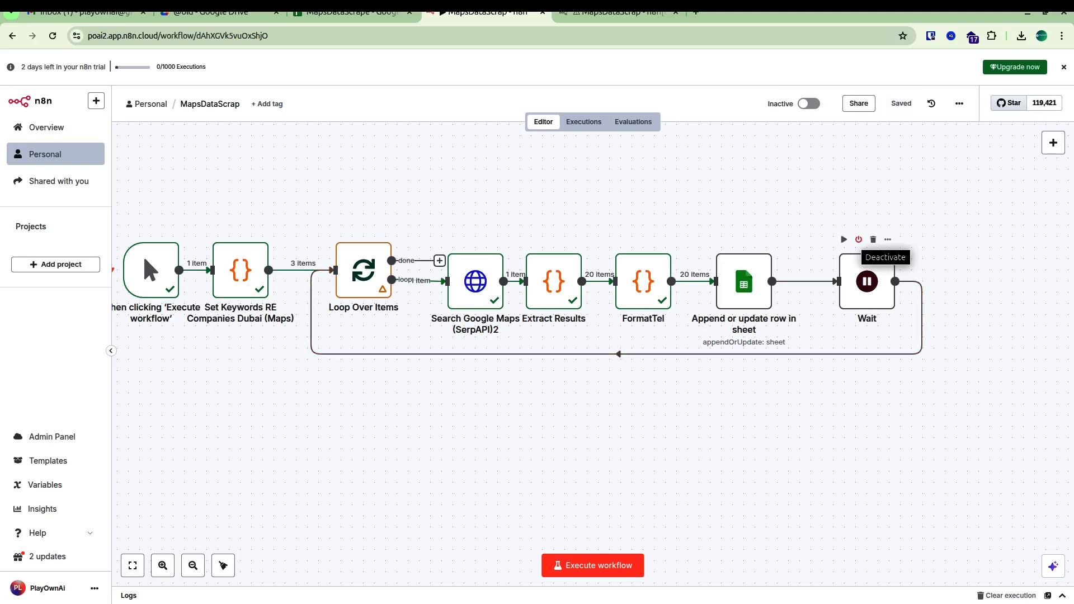
left_click(593, 566)
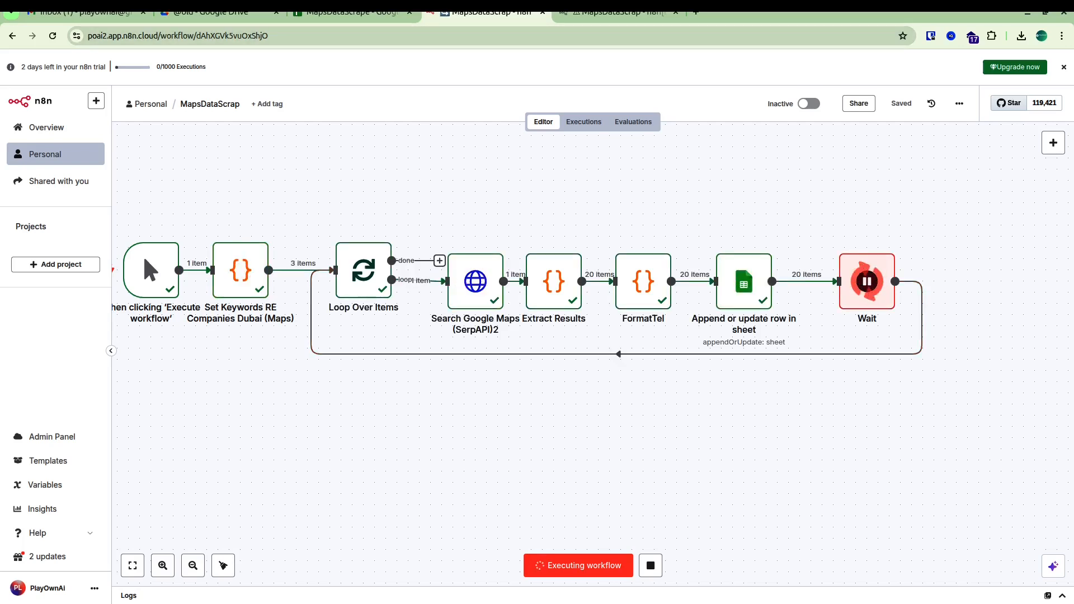
Switch to the MapsDataScrape spreadsheet and widen the PhoneFormatted, location and link columns.
left_click(352, 14)
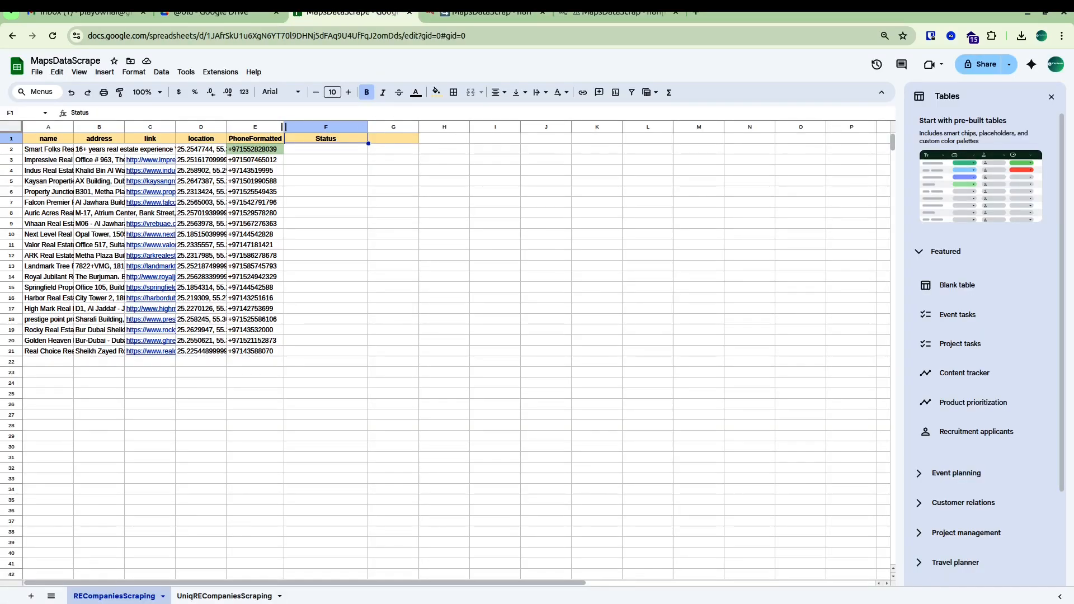
left_click_drag(284, 126, 315, 127)
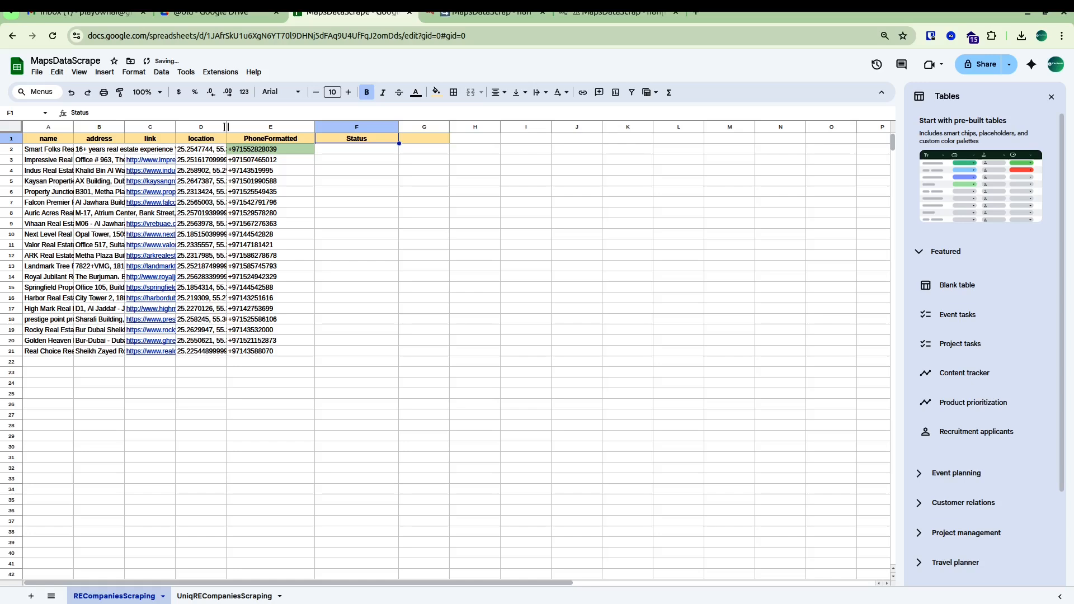
left_click_drag(226, 126, 251, 126)
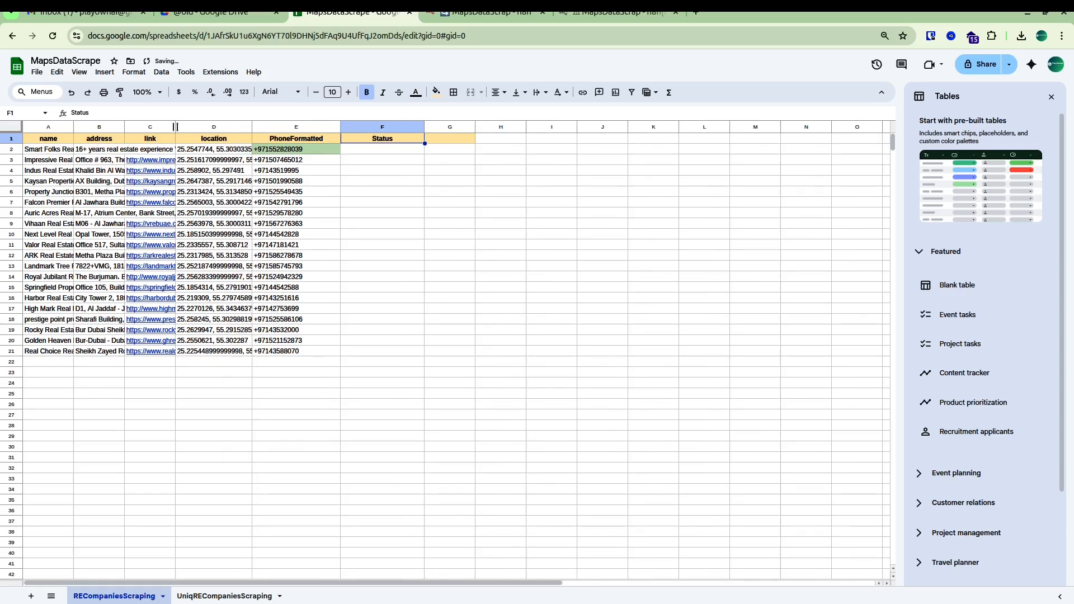
left_click_drag(178, 126, 203, 126)
Check the rows added to the RECompaniesScraping sheet and the execution status of the workflow in n8n.
scroll(447, 335, "down", 8)
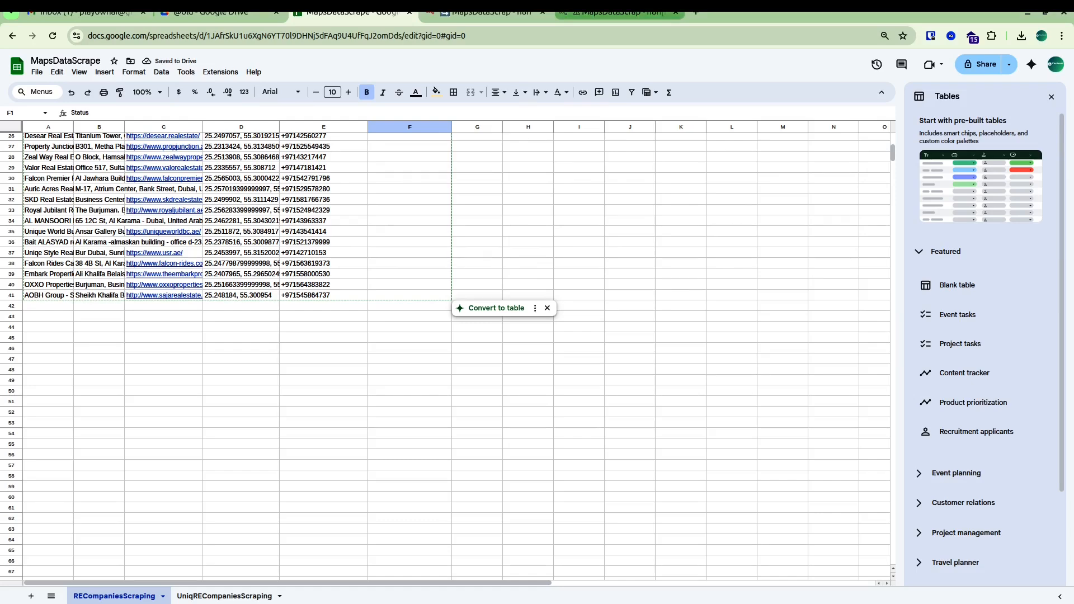
left_click(487, 12)
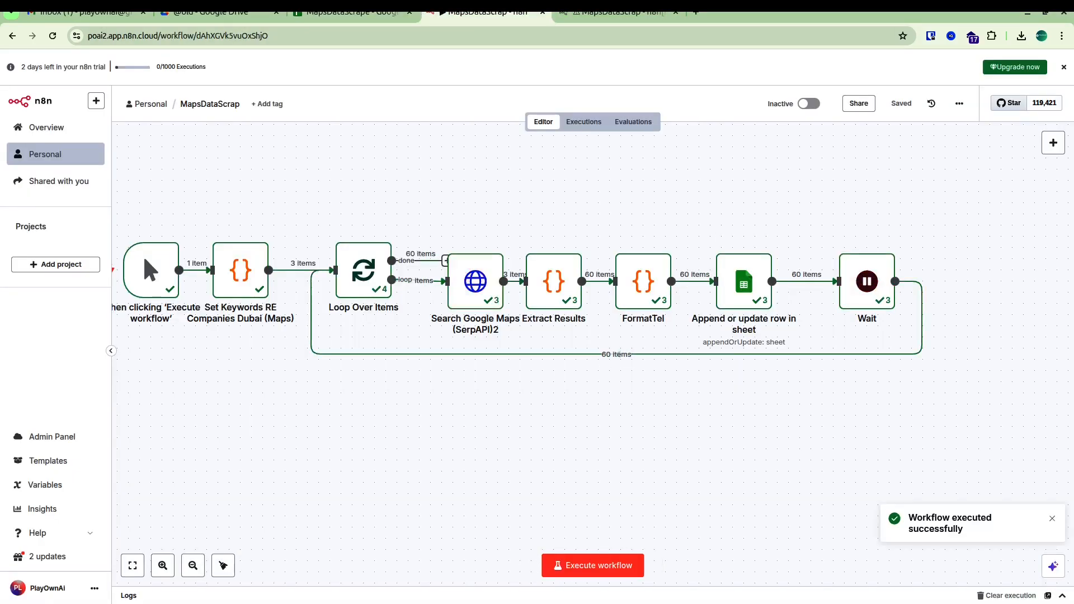
key("ctrl+shift+Tab")
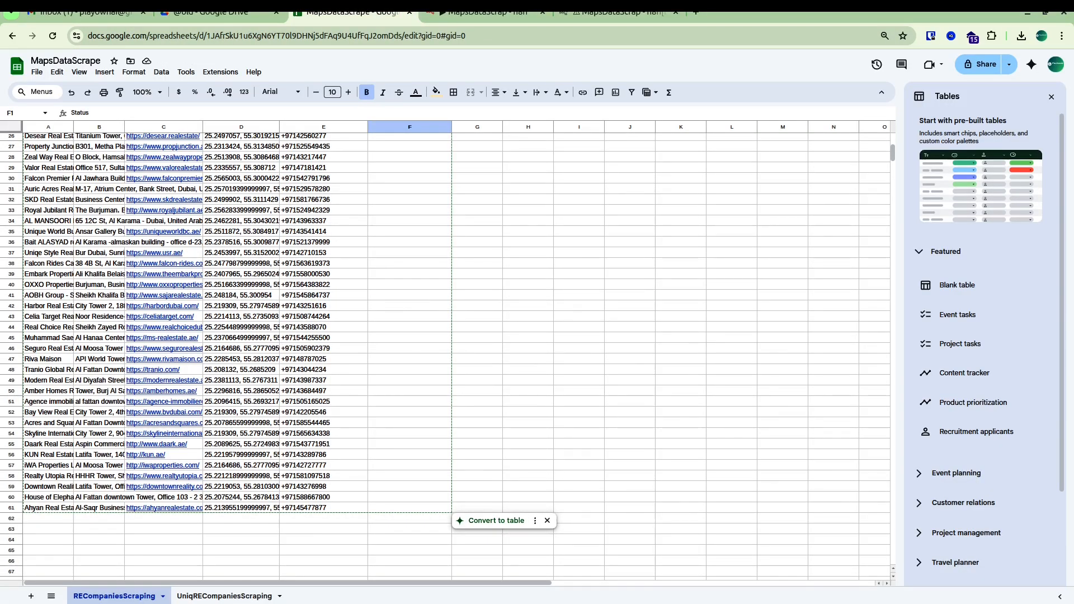
scroll(445, 358, "up", 4)
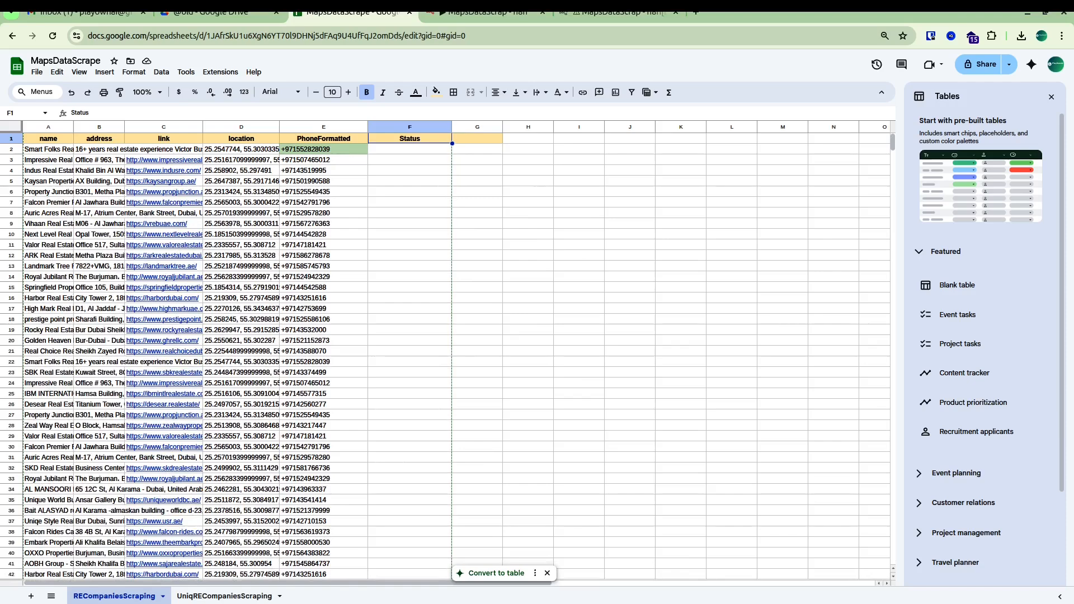
scroll(445, 358, "down", 2)
scroll(446, 358, "down", 5)
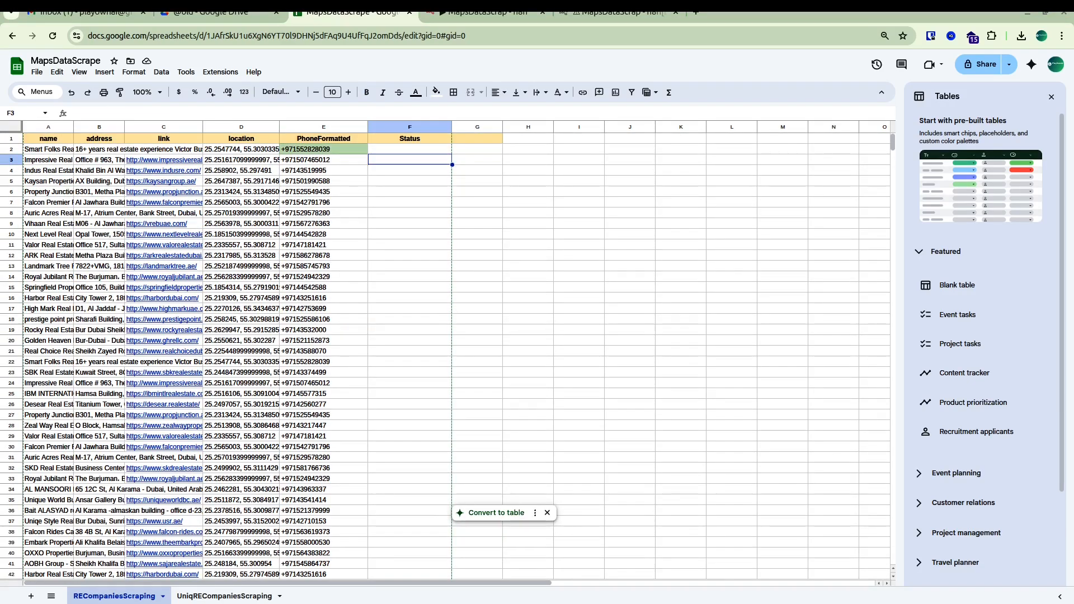
Enter =UNIQUE('RECompaniesScraping'!A:Z) in cell A1 of the UniqRECompaniesScraping sheet to list the companies without duplicates.
left_click(224, 595)
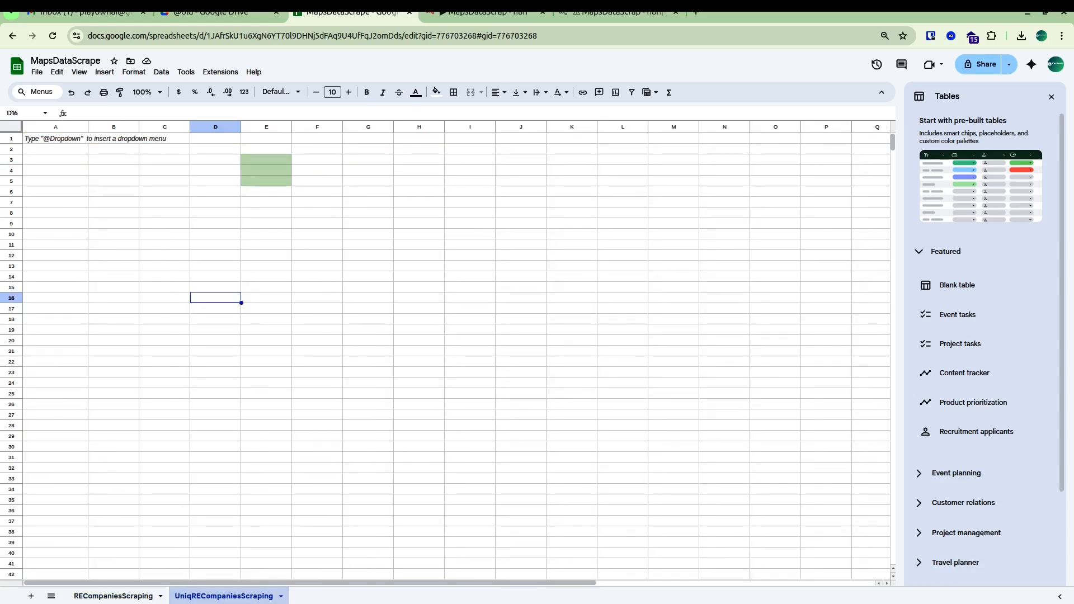
left_click(55, 139)
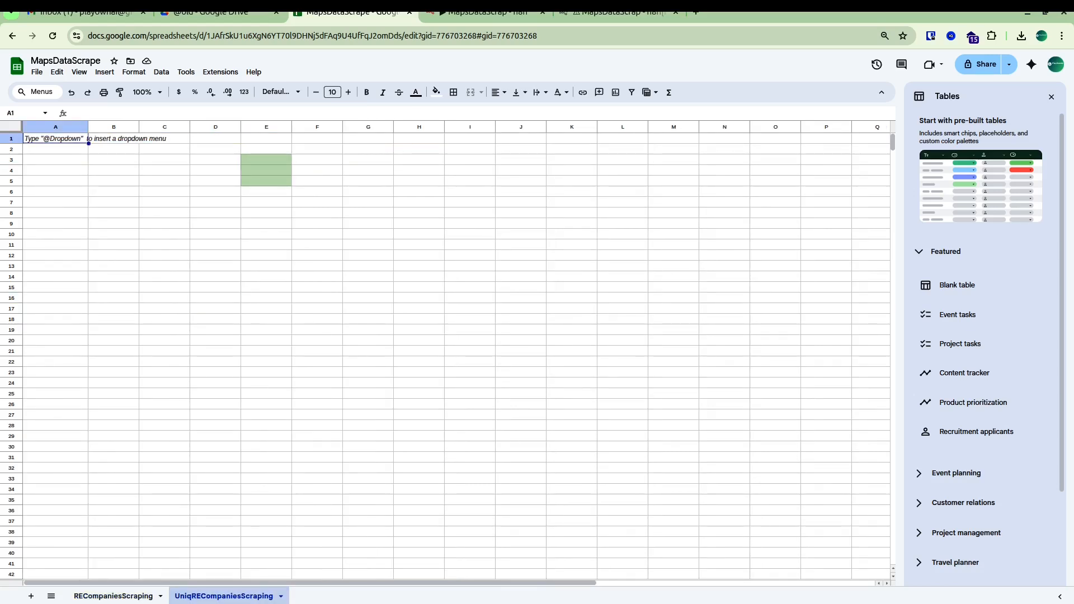
key("Return")
type("=UNIQUE('RECompaniesScraping'!A:Z)")
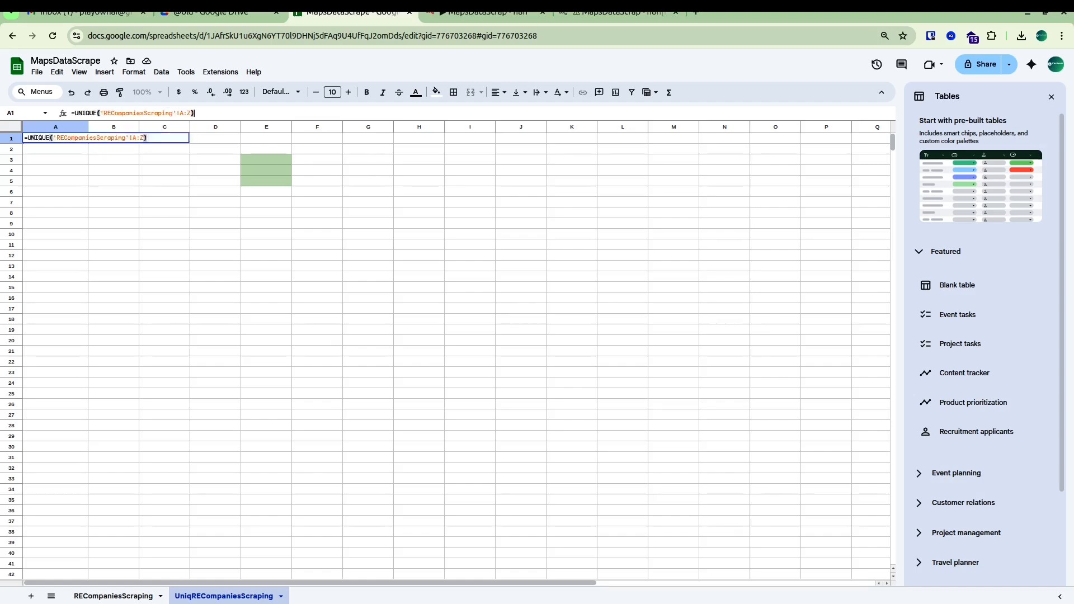
key("Return")
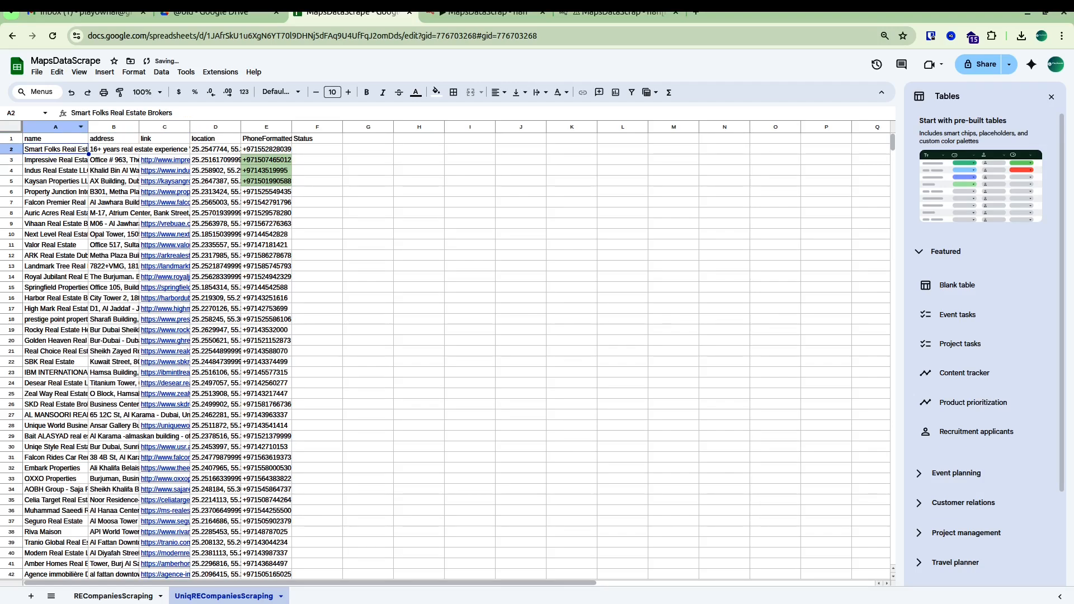
Examine the last row of the deduplicated list and compare it with the rows in the RECompaniesScraping sheet.
scroll(448, 358, "down", 5)
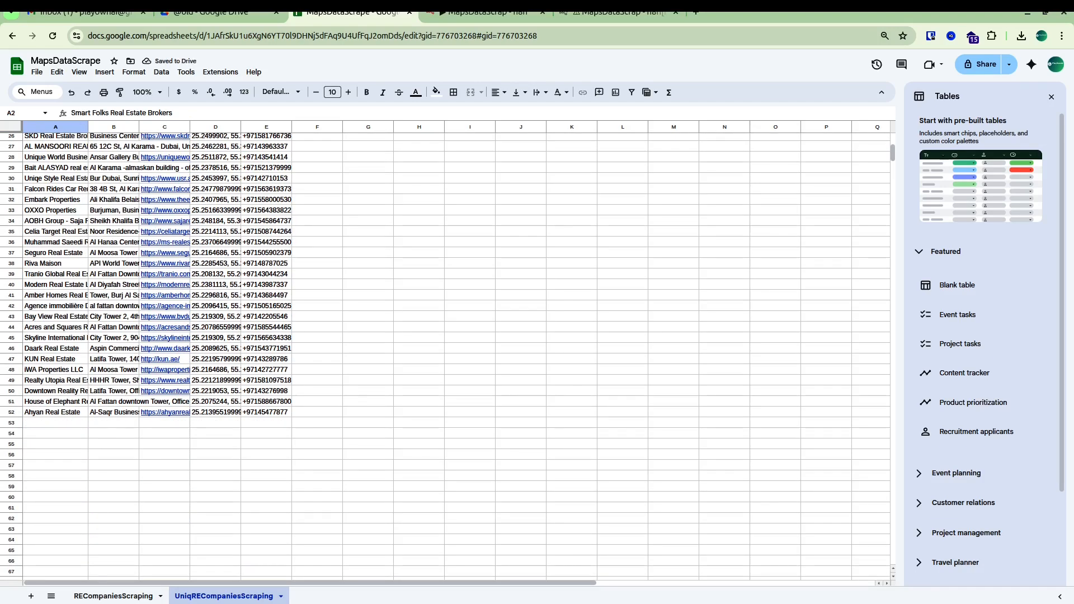
left_click(12, 412)
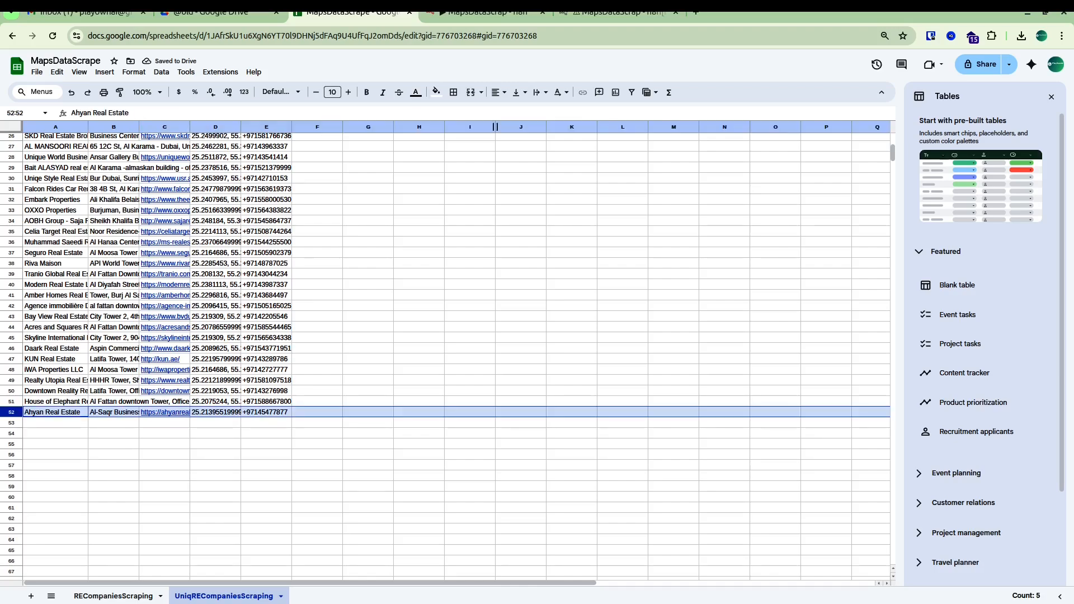
left_click(114, 596)
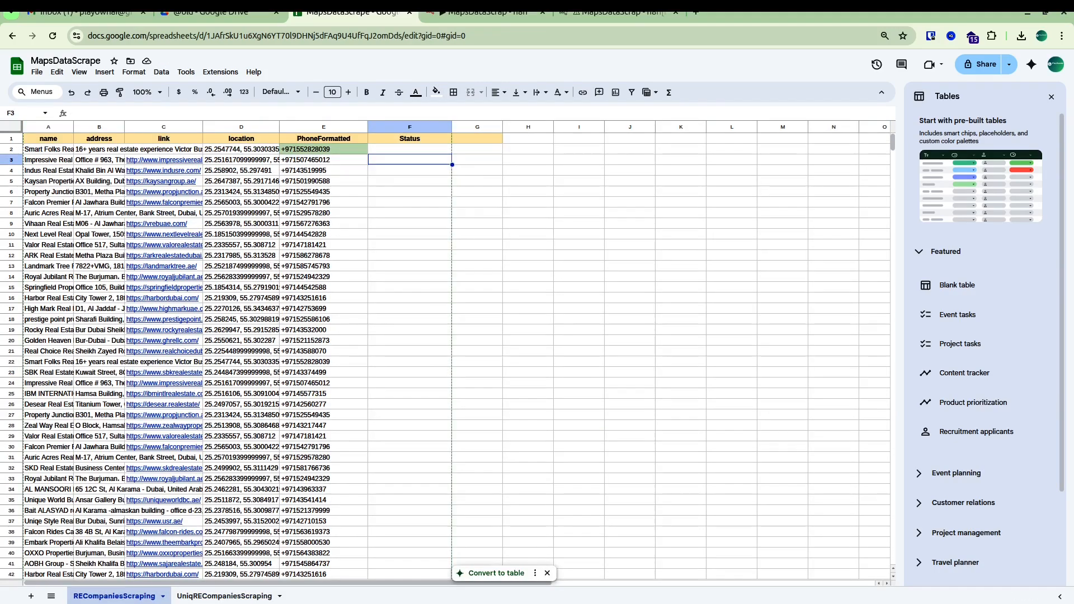
scroll(447, 358, "down", 5)
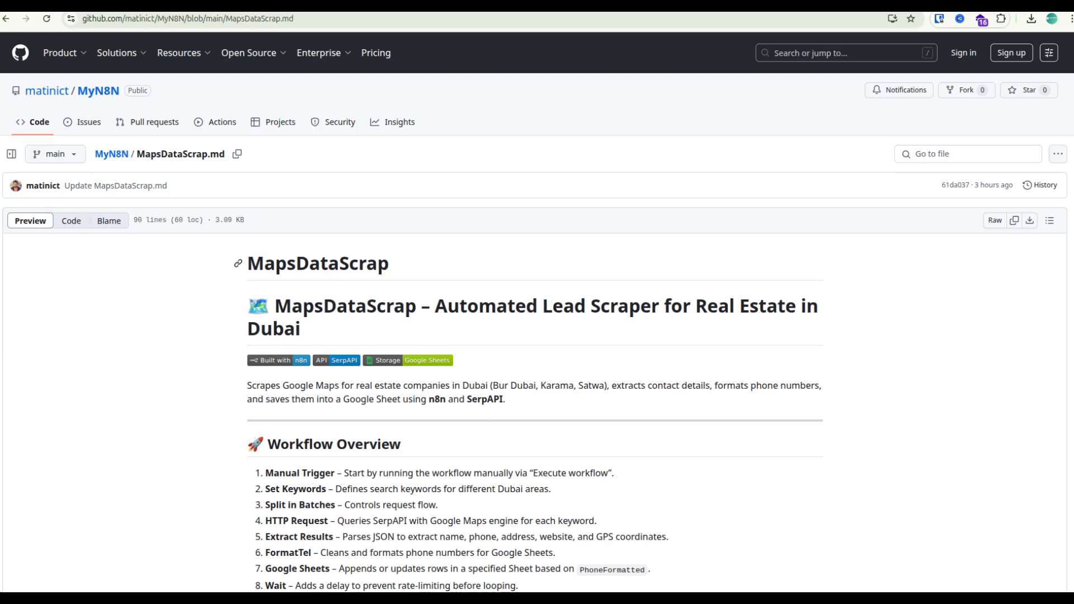